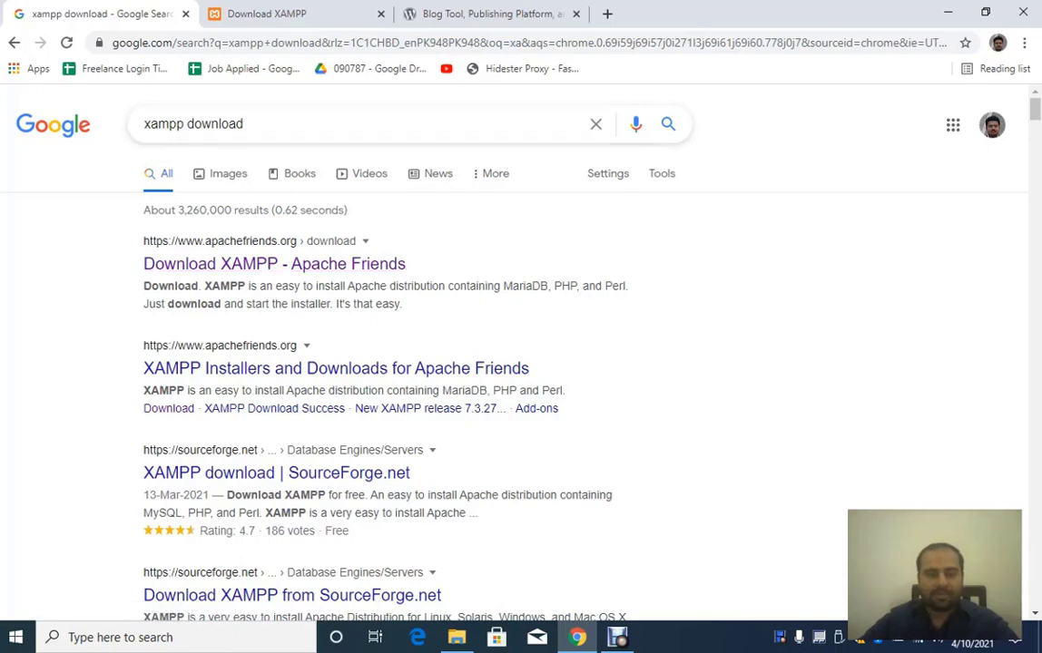
# Step: Review the XAMPP for Windows download table on Apache Friends, then minimize Chrome to show the desktop
pyautogui.click(267, 13)
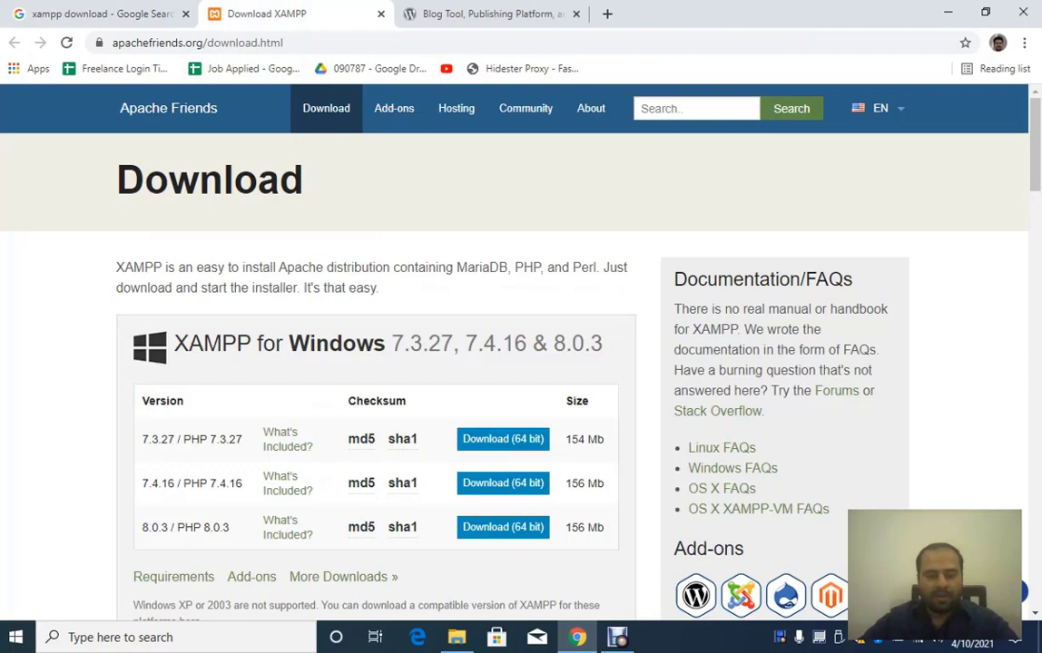
pyautogui.scroll(-1, 521, 363)
pyautogui.scroll(-7, 521, 363)
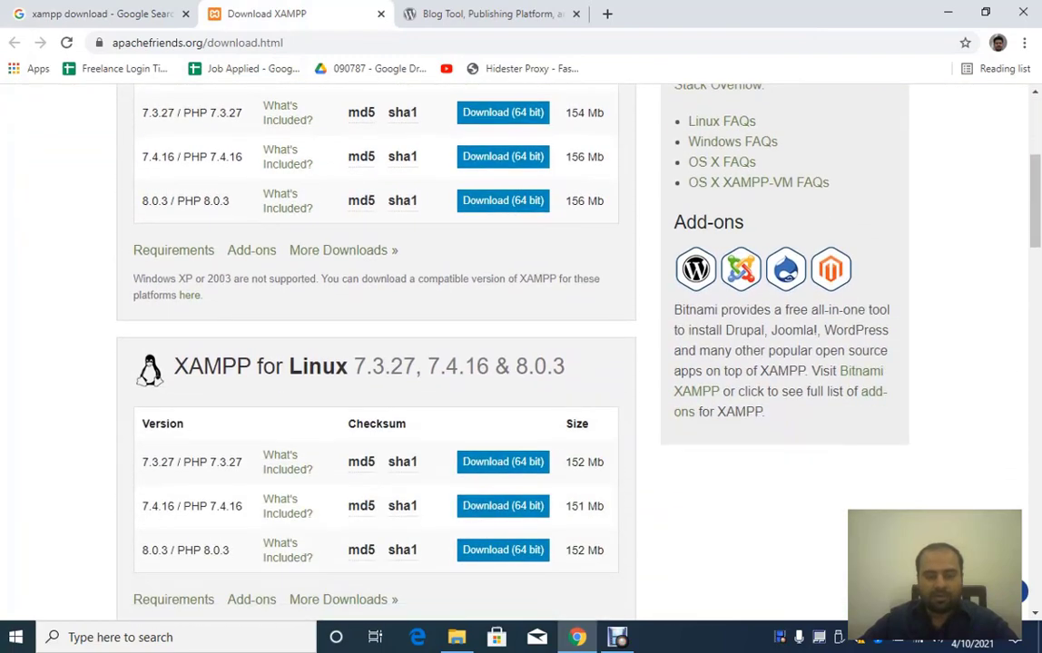
pyautogui.scroll(5, 521, 363)
pyautogui.scroll(2, 520, 363)
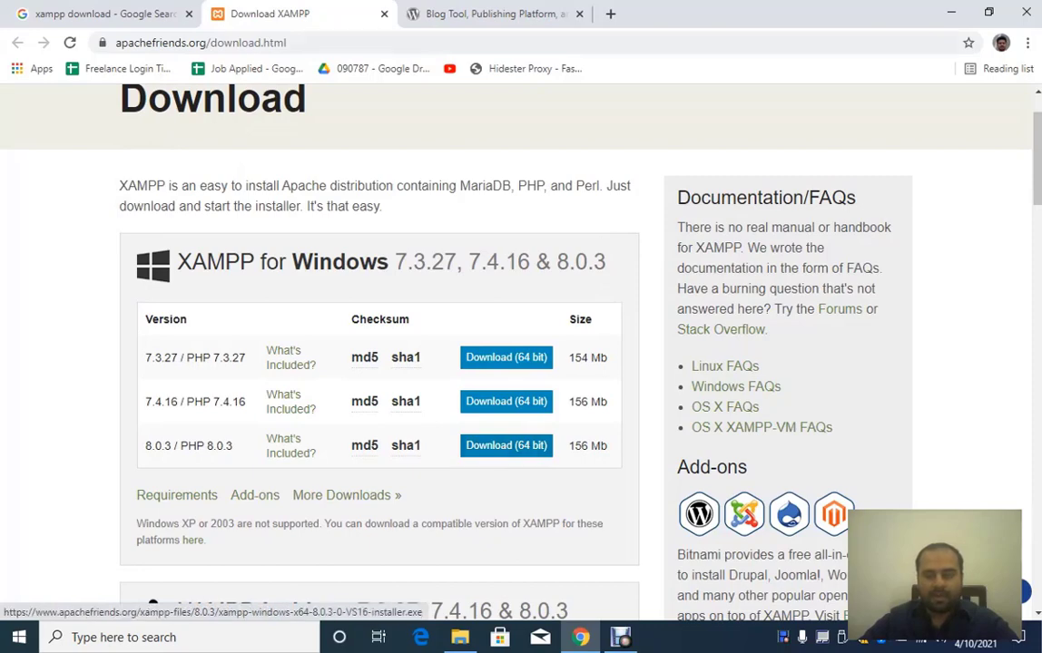
pyautogui.click(951, 13)
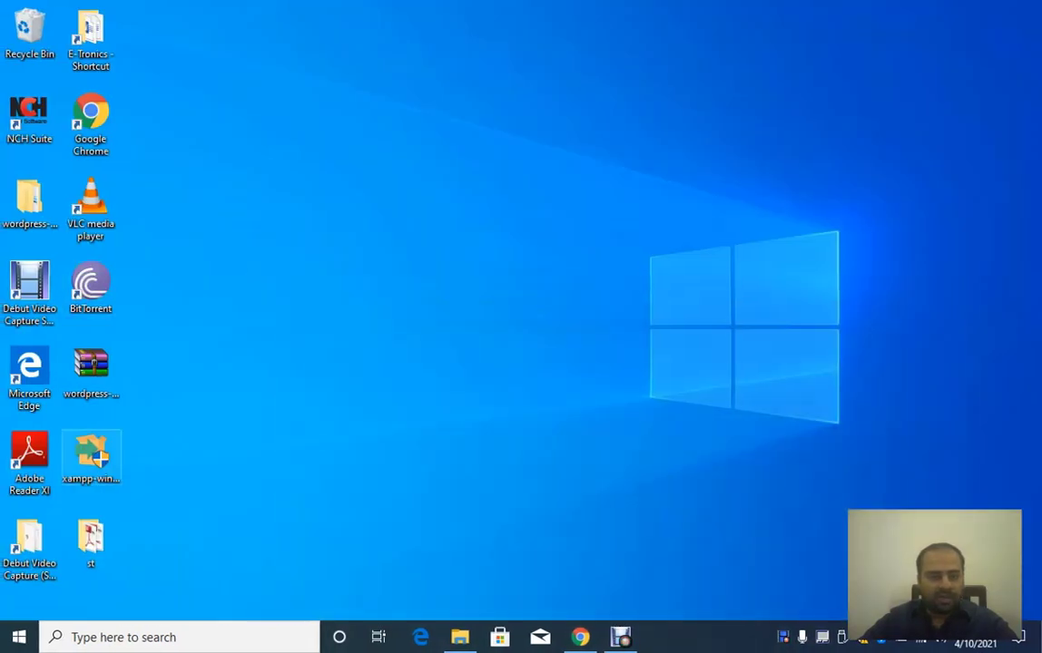
# Step: Bring Chrome back and go to wordpress.org's Get WordPress page showing Download WordPress 5.7
pyautogui.click(88, 454)
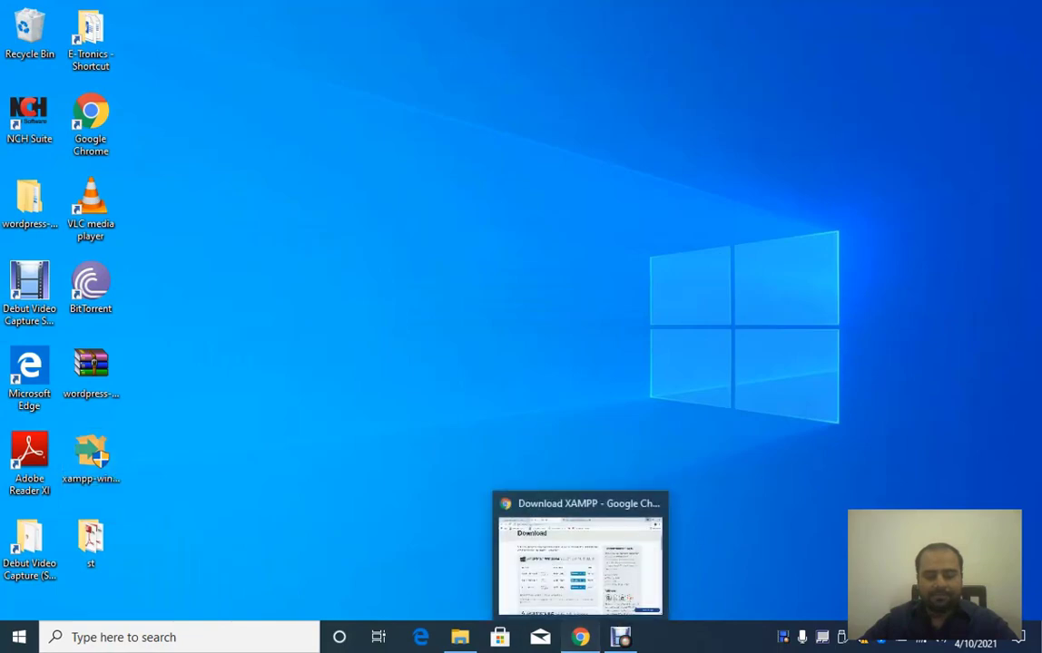
pyautogui.click(580, 637)
pyautogui.click(490, 13)
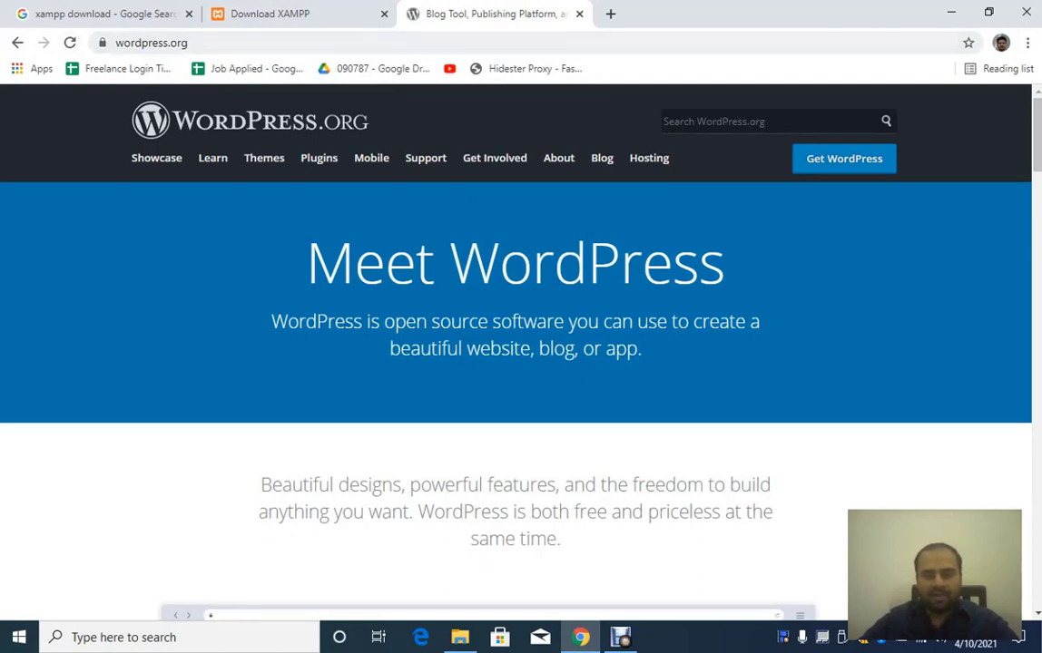
pyautogui.click(844, 158)
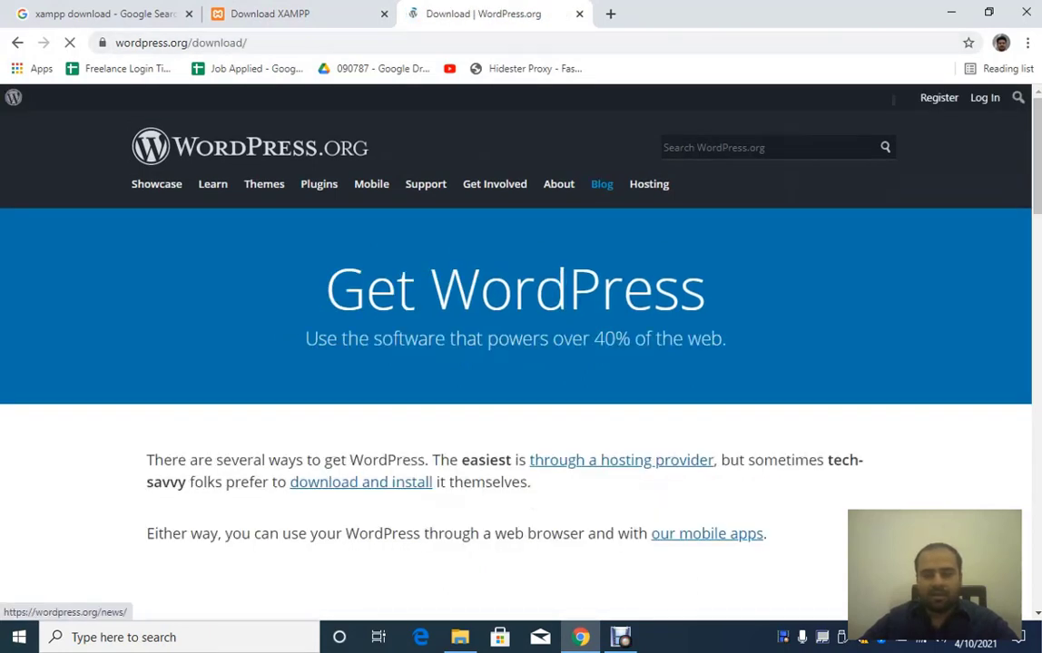
pyautogui.scroll(-3, 583, 166)
pyautogui.scroll(-8, 515, 363)
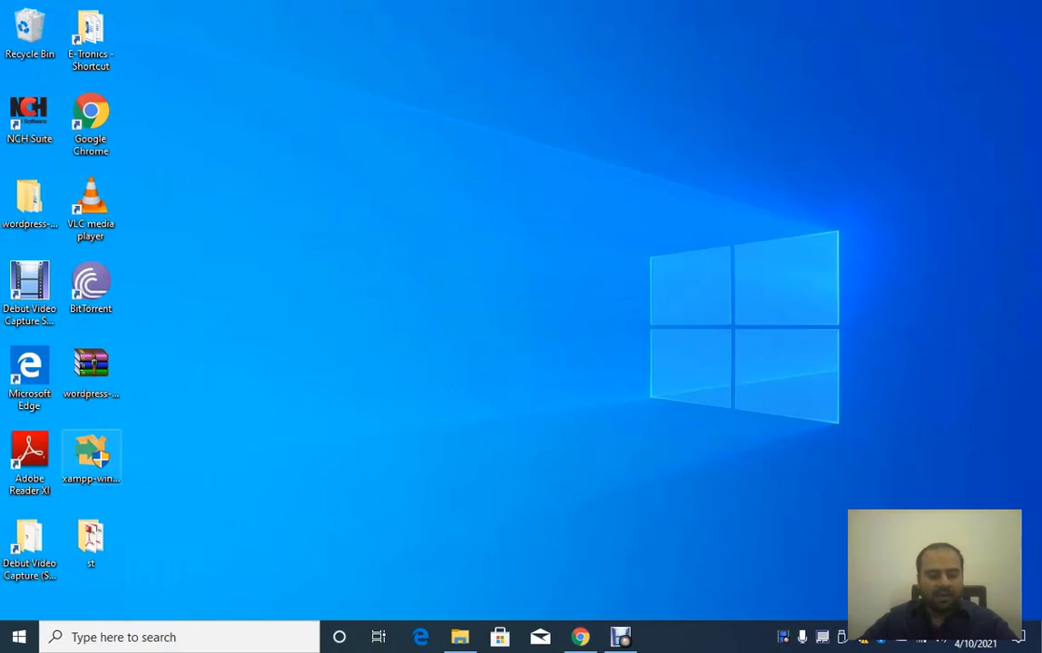
# Step: Run the XAMPP installer with default components into C:\xampp, skipping Bitnami, and start installing
pyautogui.doubleClick(91, 454)
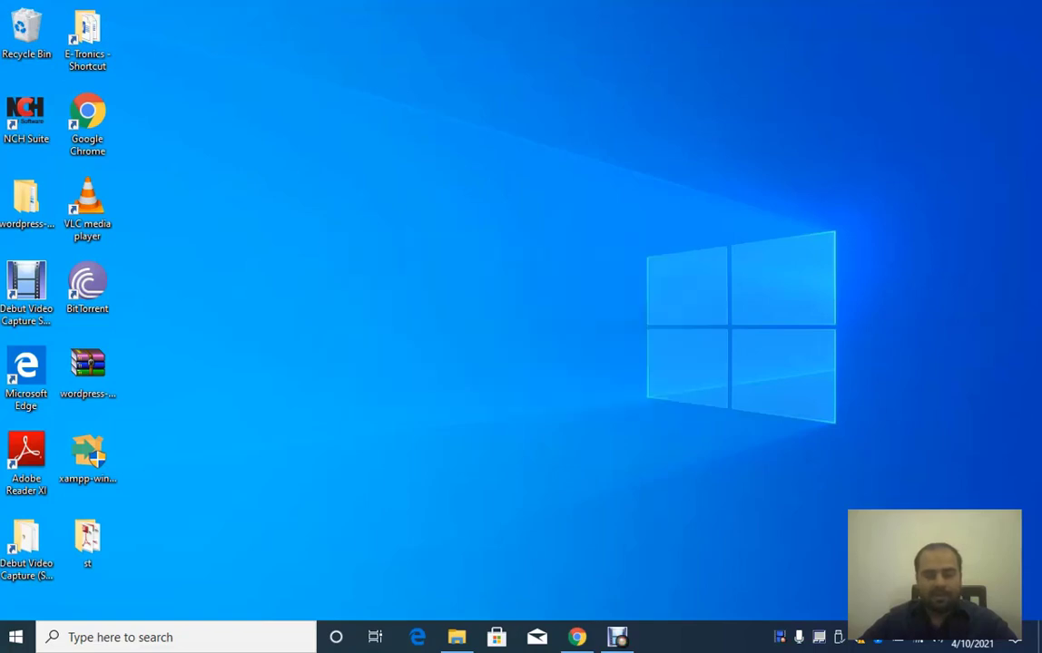
pyautogui.press('Return')
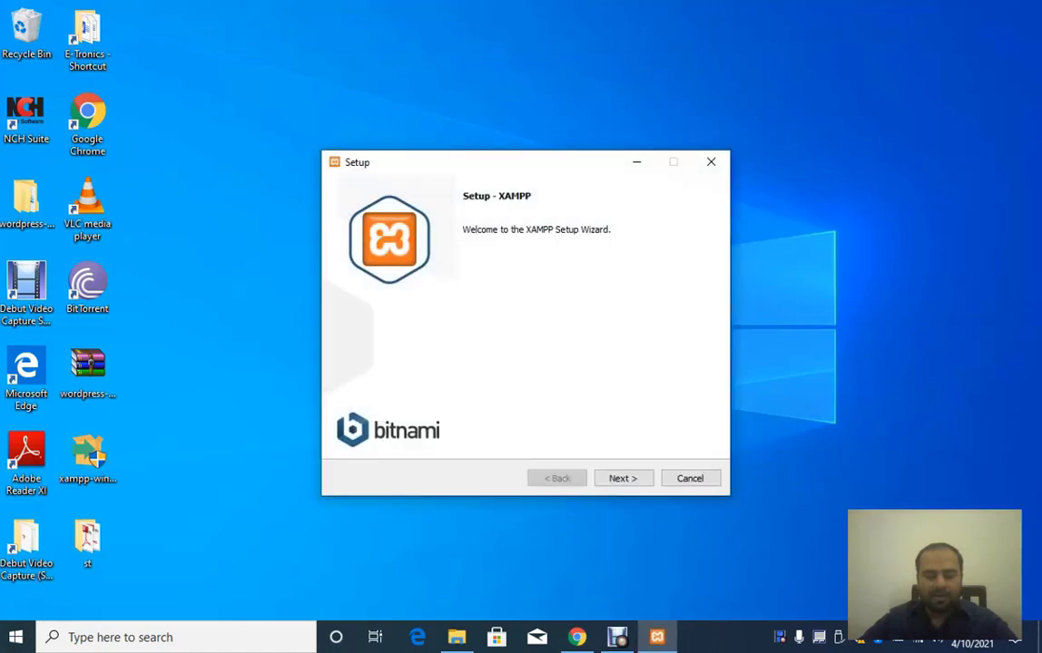
pyautogui.press('Return')
pyautogui.press('Return')
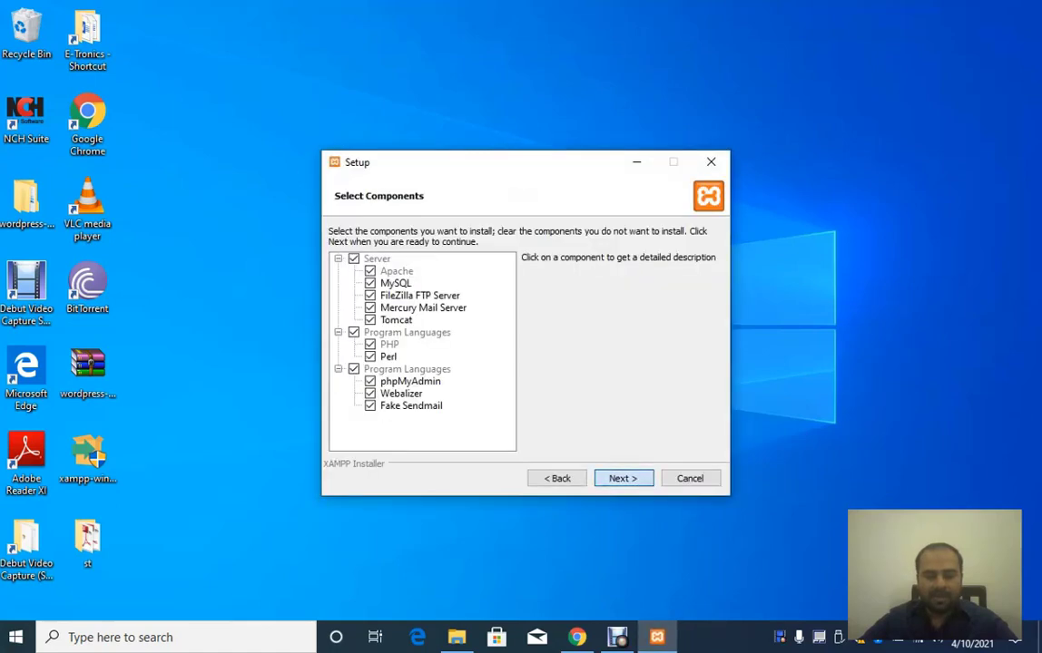
pyautogui.hotkey('ctrl', 'a')
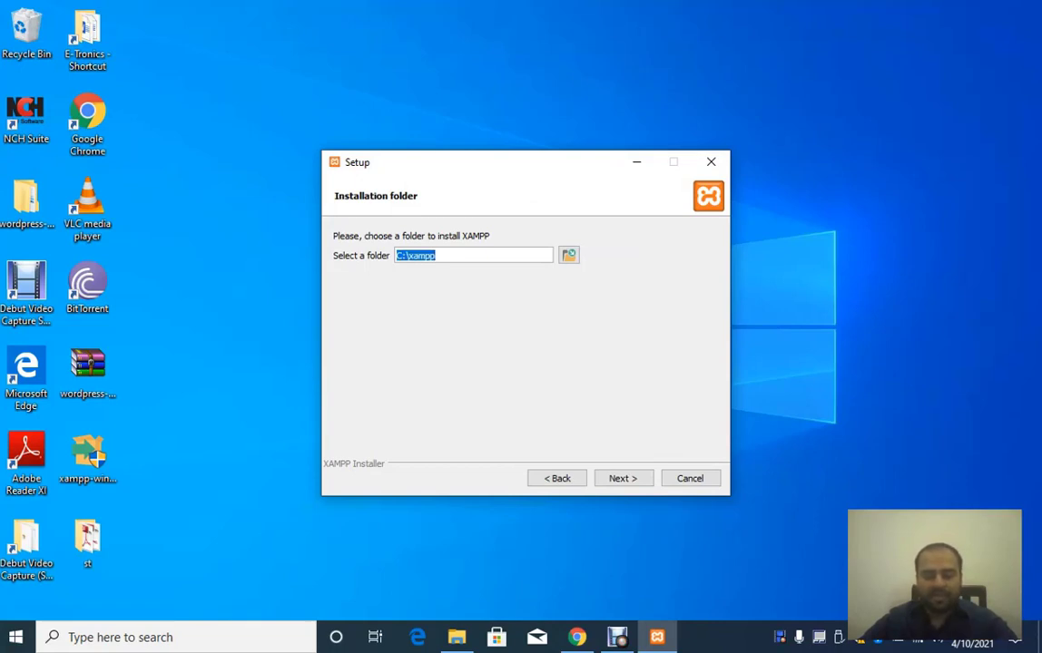
pyautogui.click(473, 256)
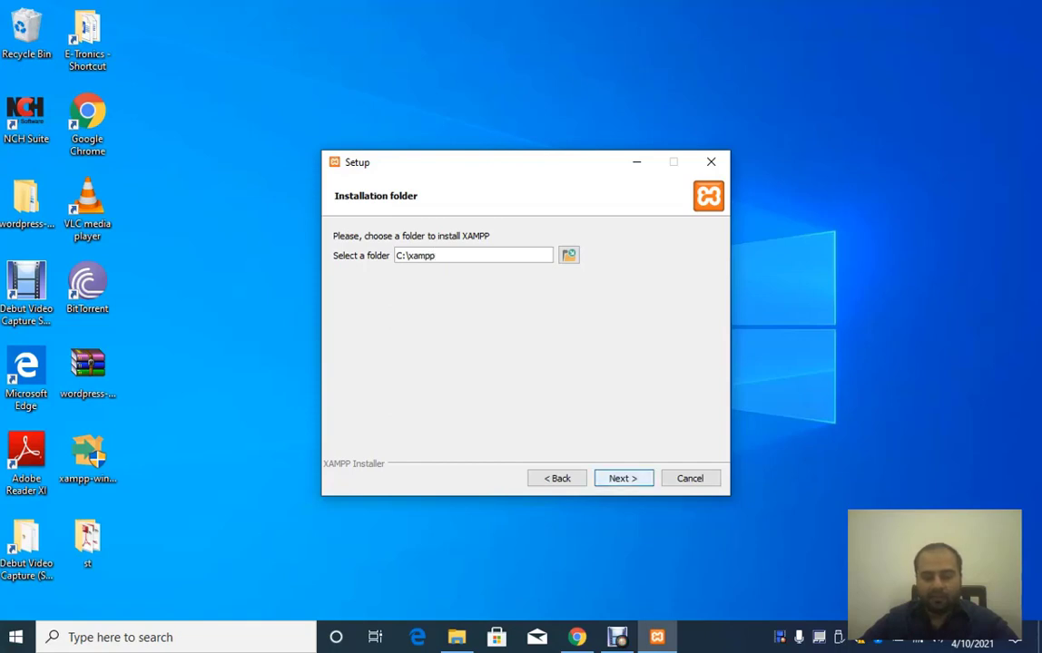
pyautogui.click(624, 479)
pyautogui.click(624, 478)
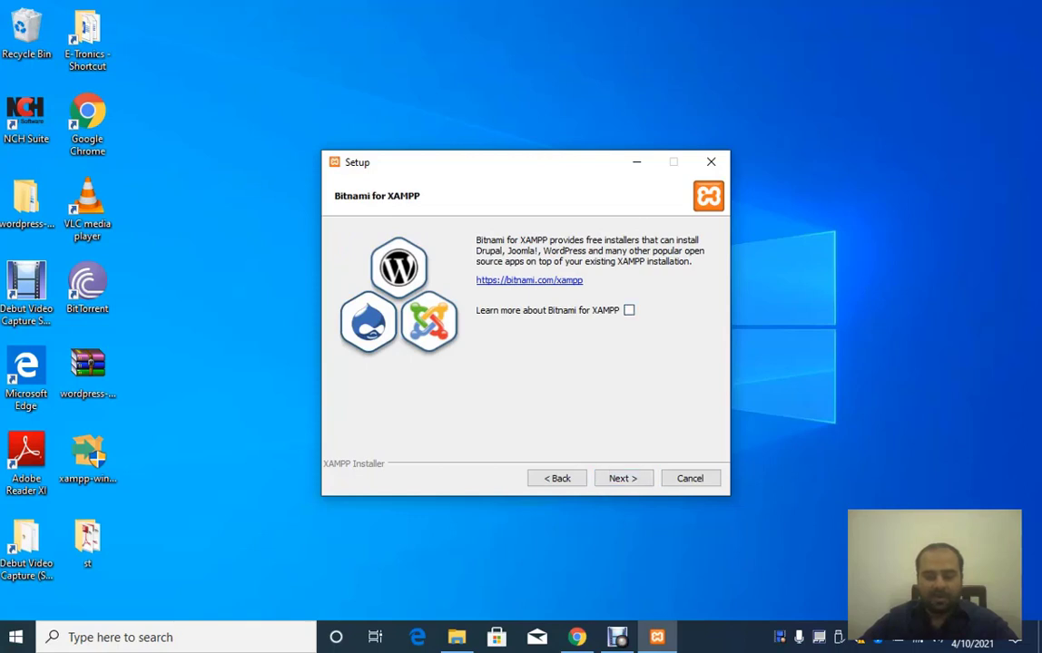
pyautogui.click(623, 478)
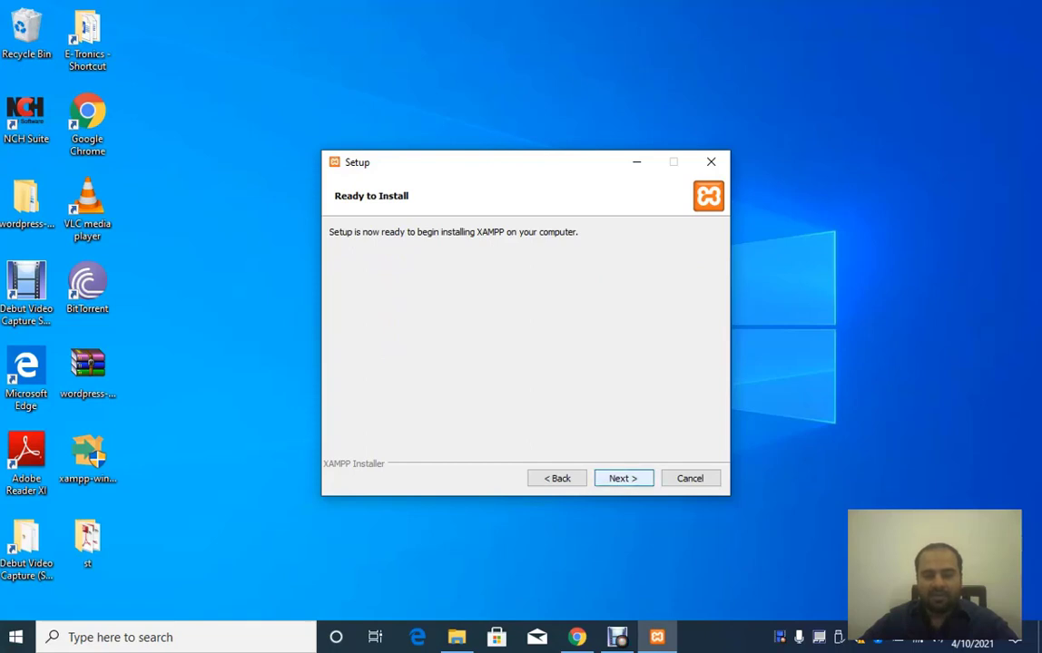
pyautogui.click(623, 478)
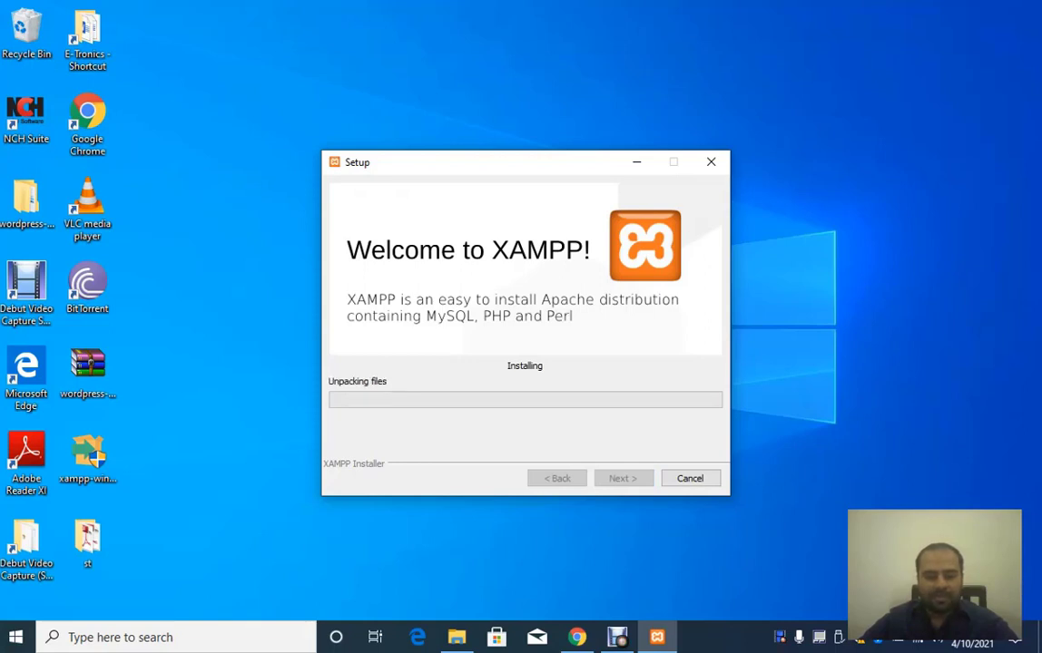
# Step: Extract the wordpress-5.7 zip to a wordpress-5.7 folder on the desktop and open it
pyautogui.click(94, 363)
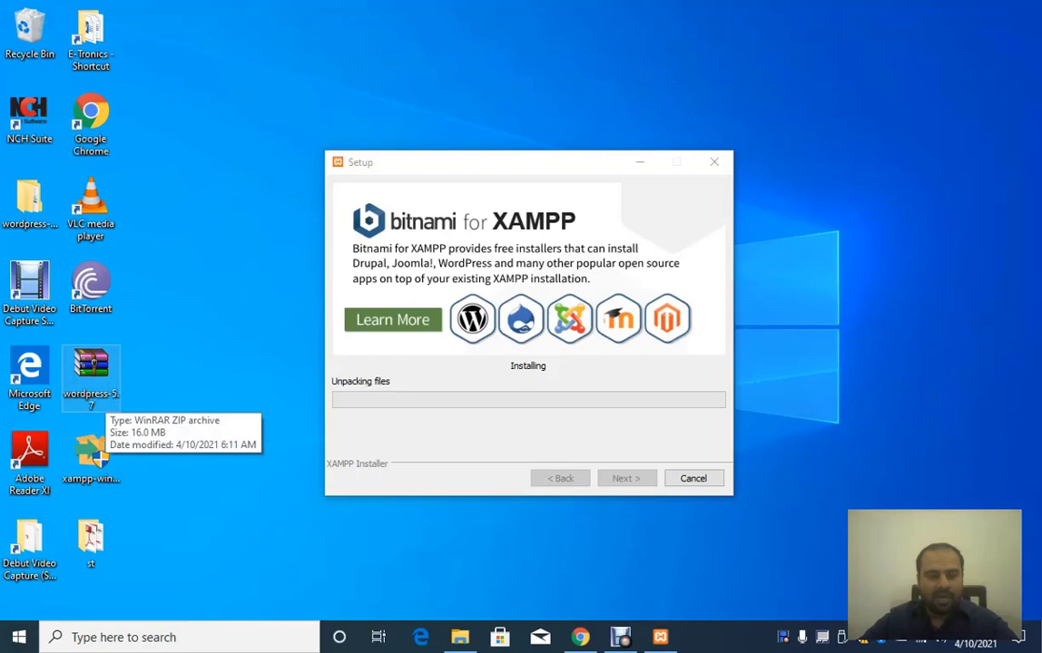
pyautogui.rightClick(108, 372)
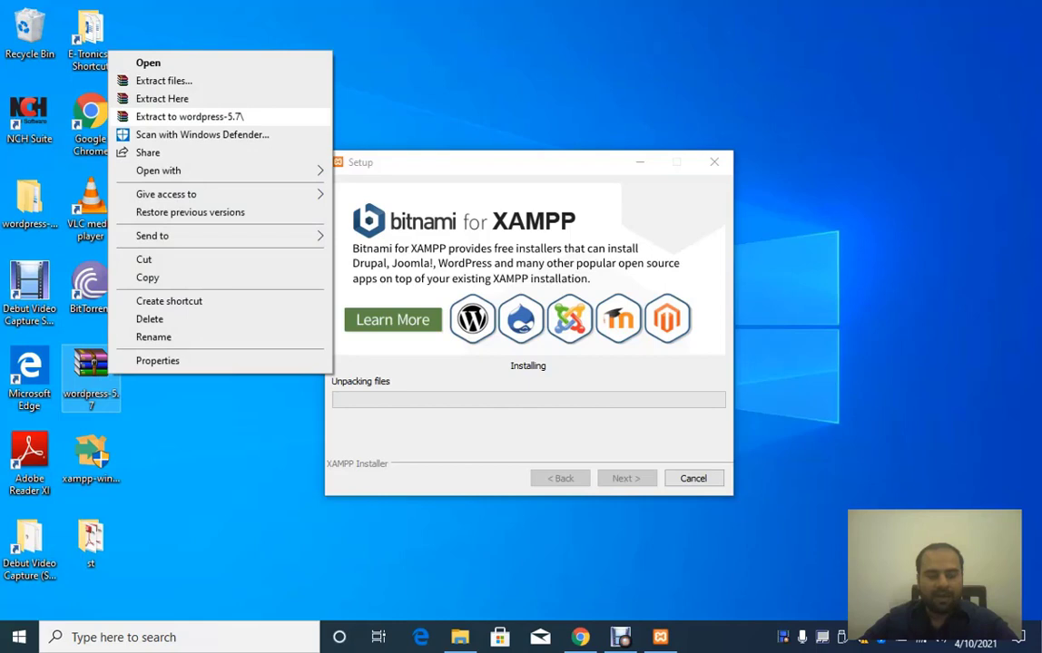
pyautogui.click(189, 116)
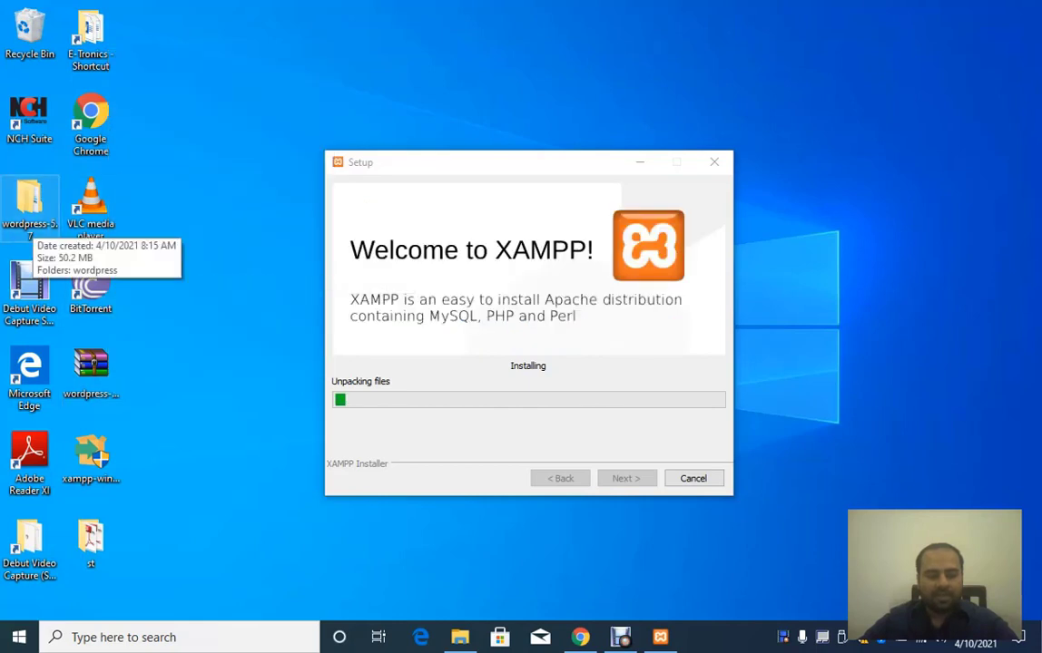
pyautogui.doubleClick(29, 204)
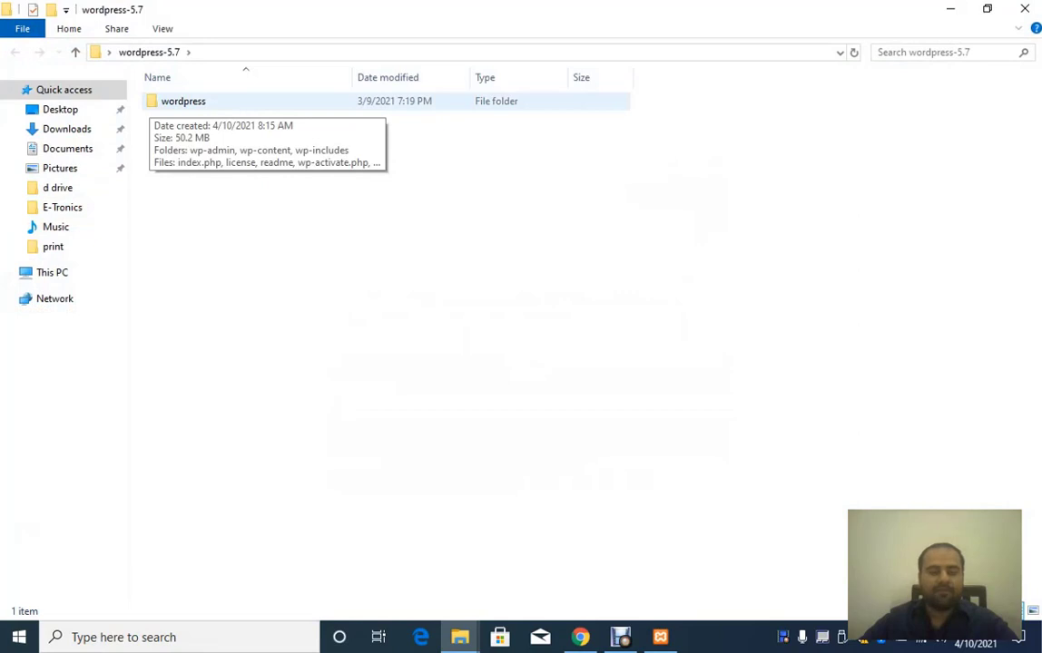
# Step: Browse the 19 items in the wordpress folder, then go back up to wordpress-5.7
pyautogui.click(183, 100)
pyautogui.doubleClick(183, 101)
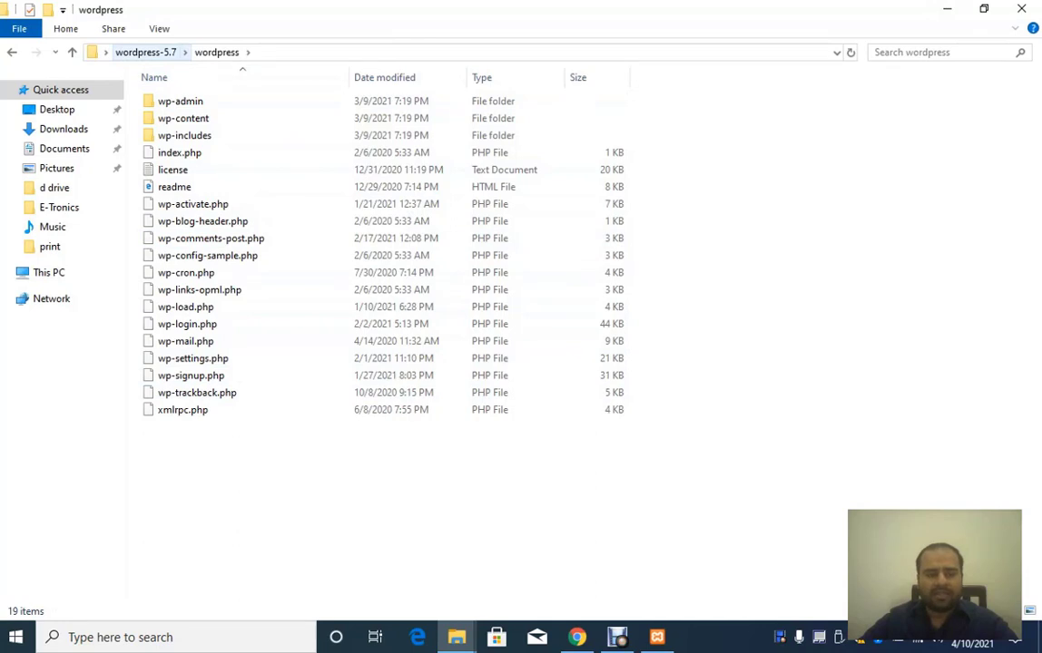
pyautogui.click(145, 52)
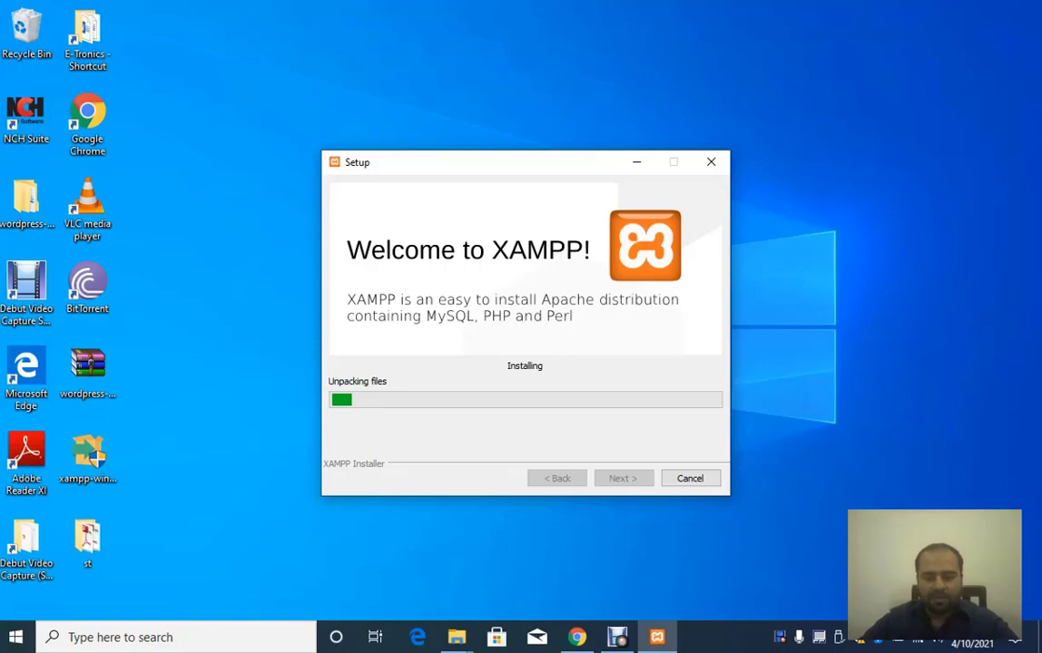
# Step: Finish the XAMPP setup and bring up XAMPP Control Panel v3.2.4
pyautogui.hotkey('alt', 'Tab')
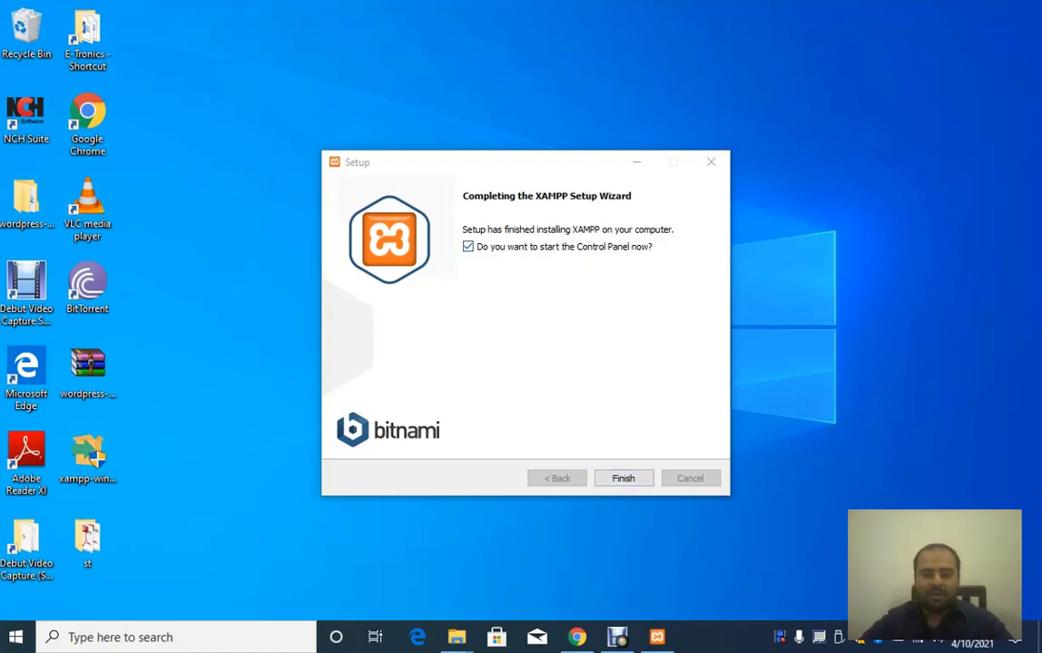
pyautogui.click(624, 478)
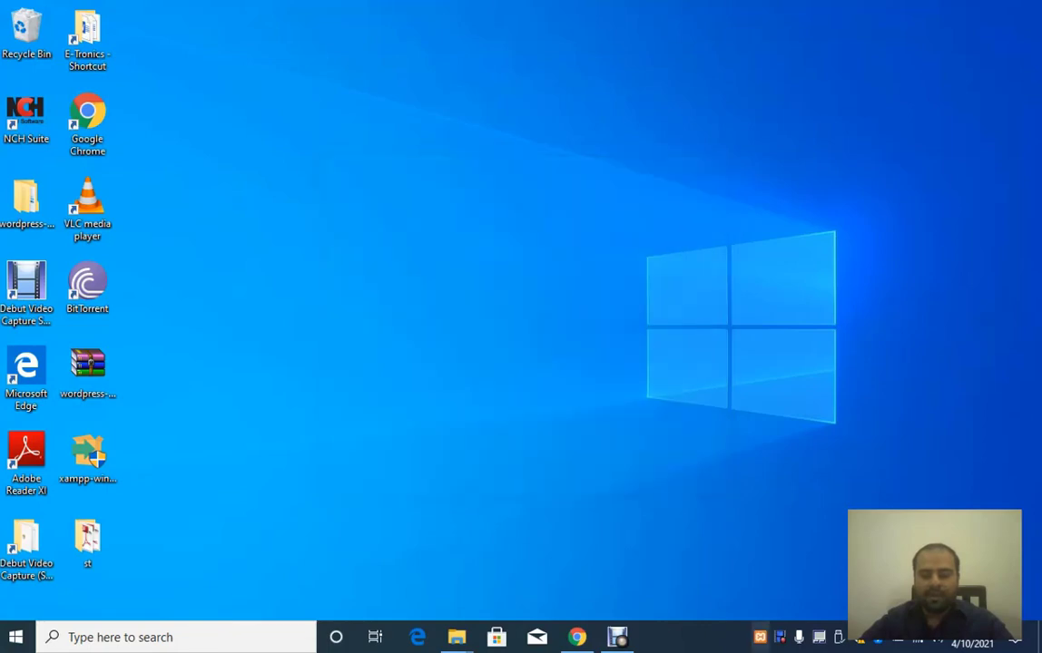
pyautogui.click(760, 637)
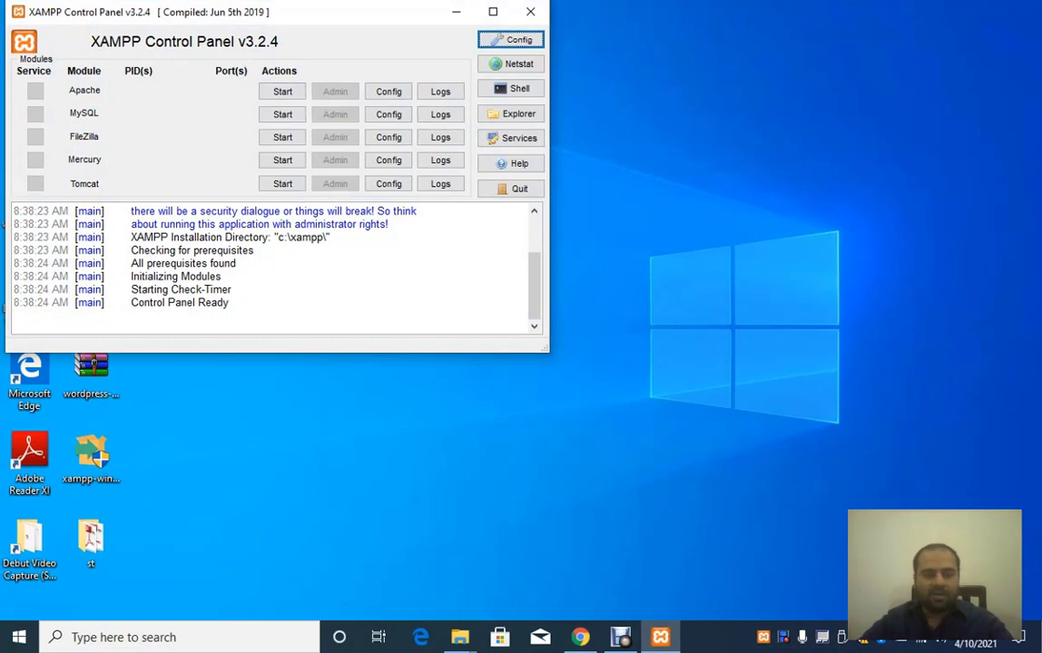
# Step: Start Apache and MySQL, allow firewall access, and bring Chrome back up
pyautogui.click(282, 92)
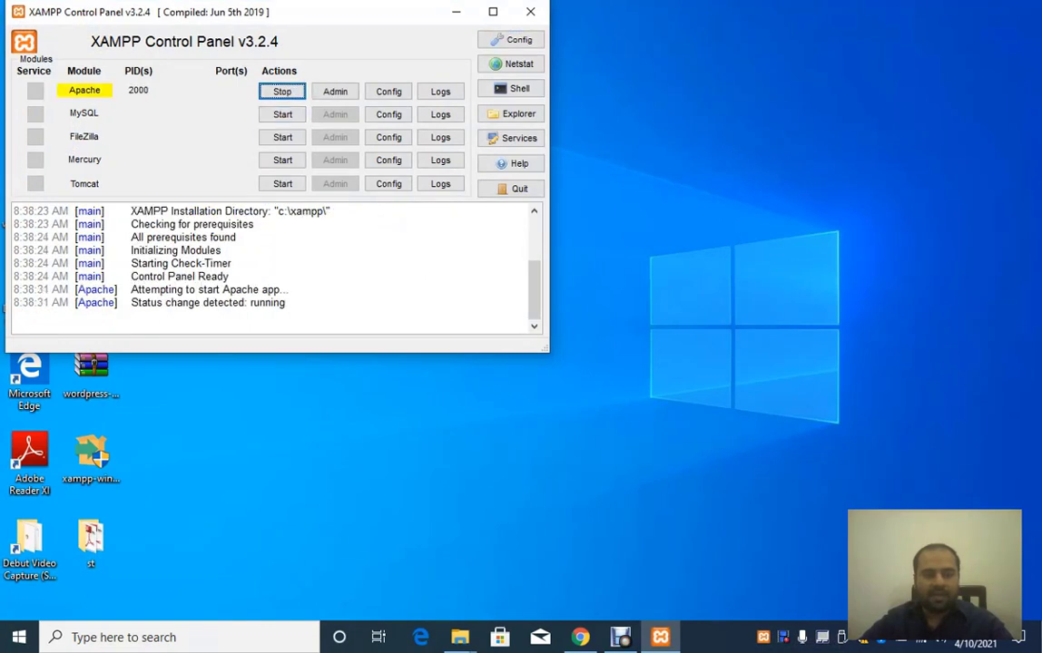
pyautogui.click(282, 115)
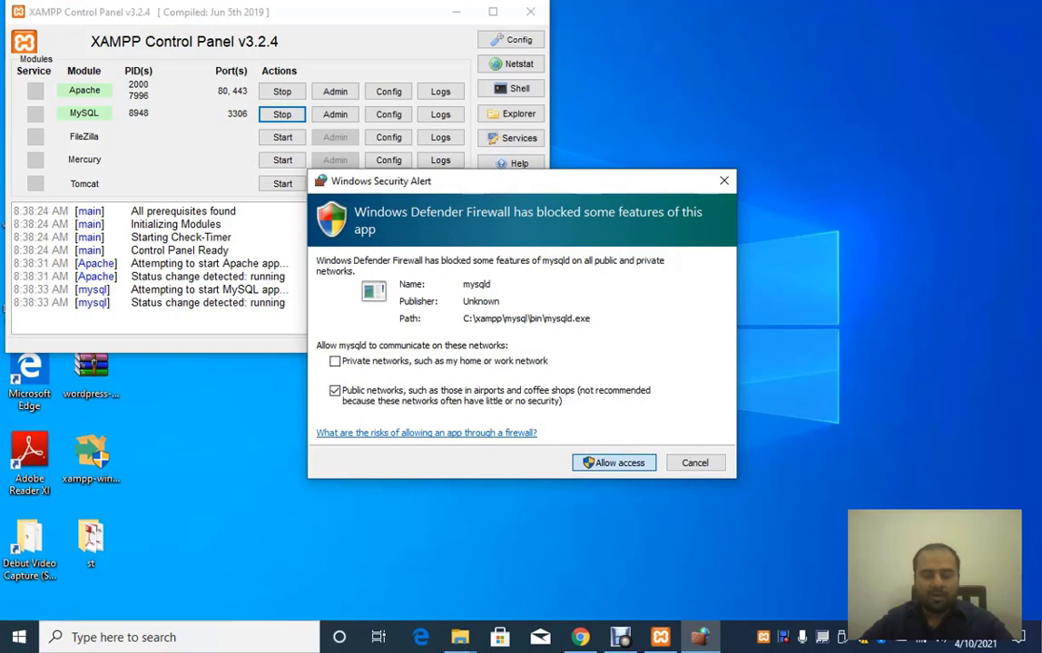
pyautogui.click(615, 462)
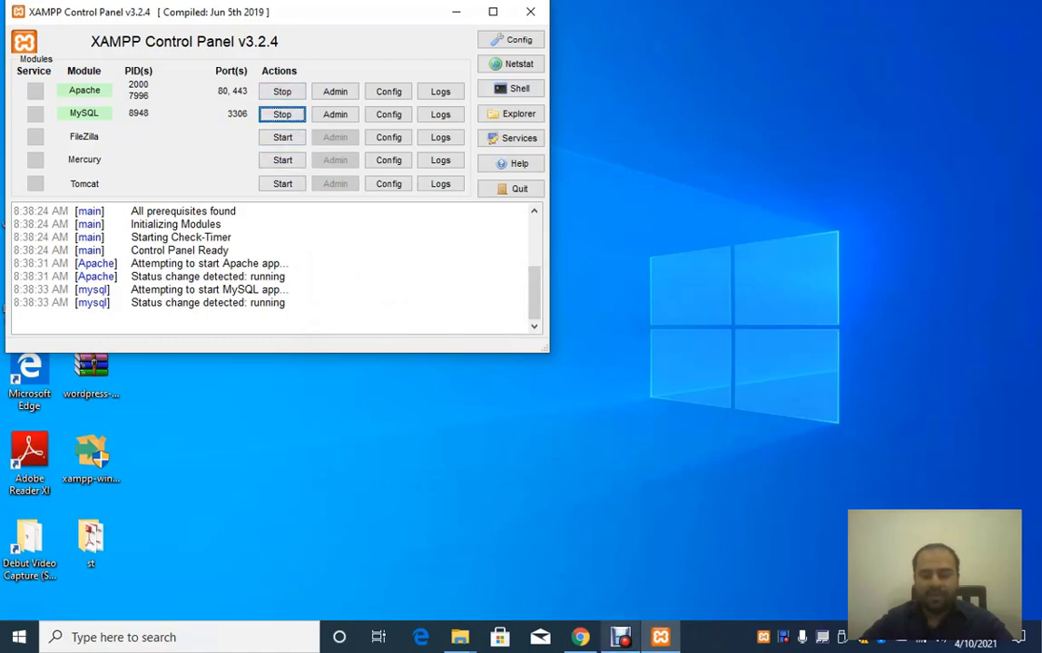
pyautogui.click(580, 637)
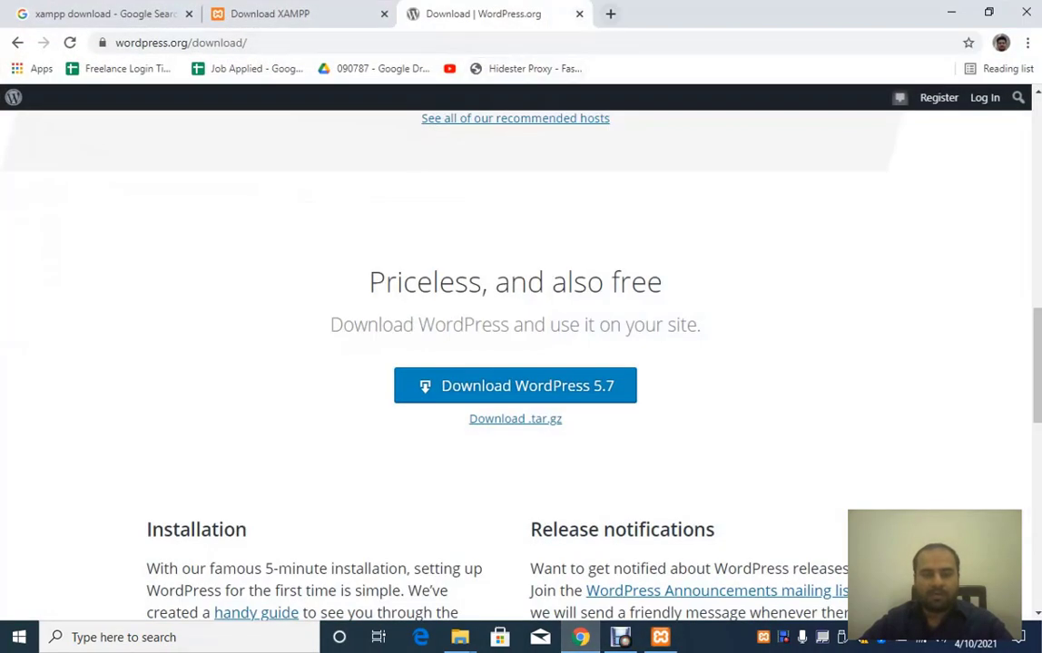
# Step: Load localhost/phpmyadmin in a new Chrome tab
pyautogui.click(610, 14)
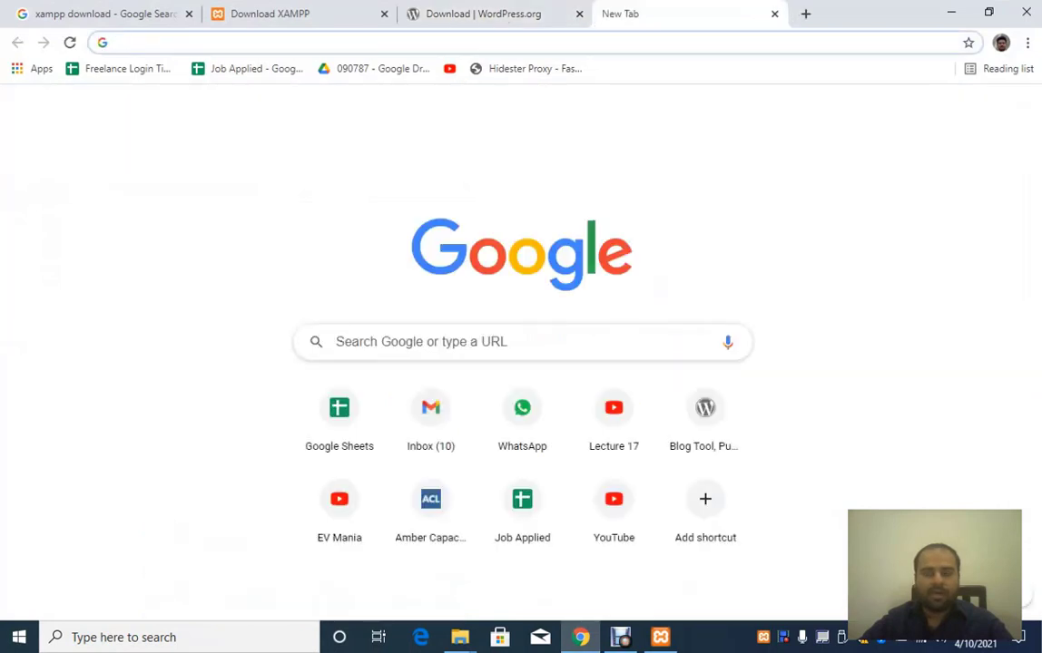
pyautogui.click(272, 43)
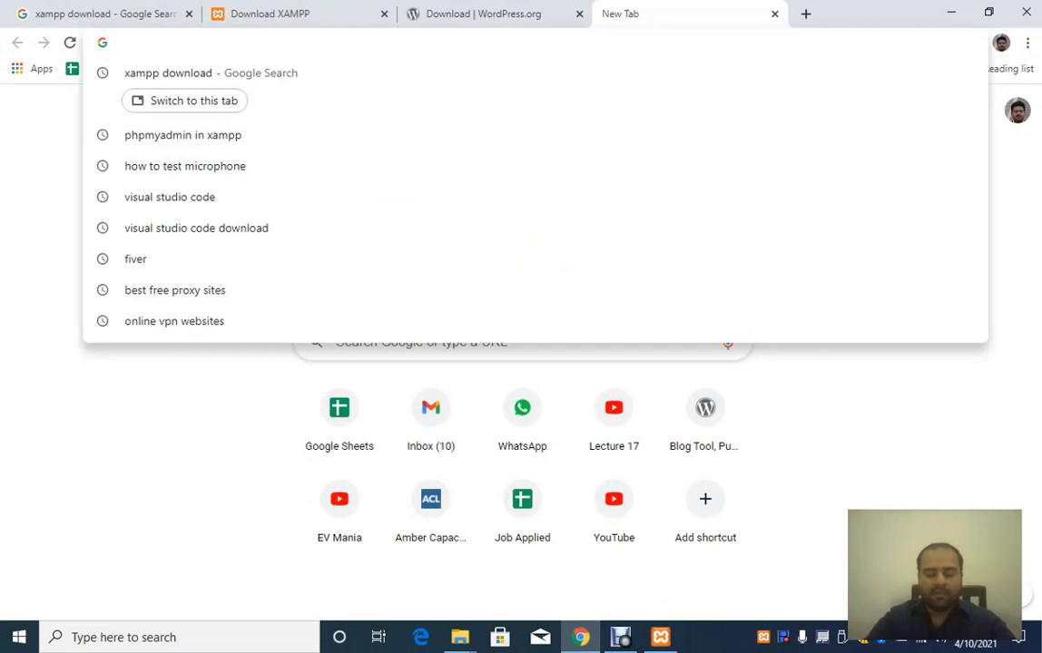
pyautogui.write('loc')
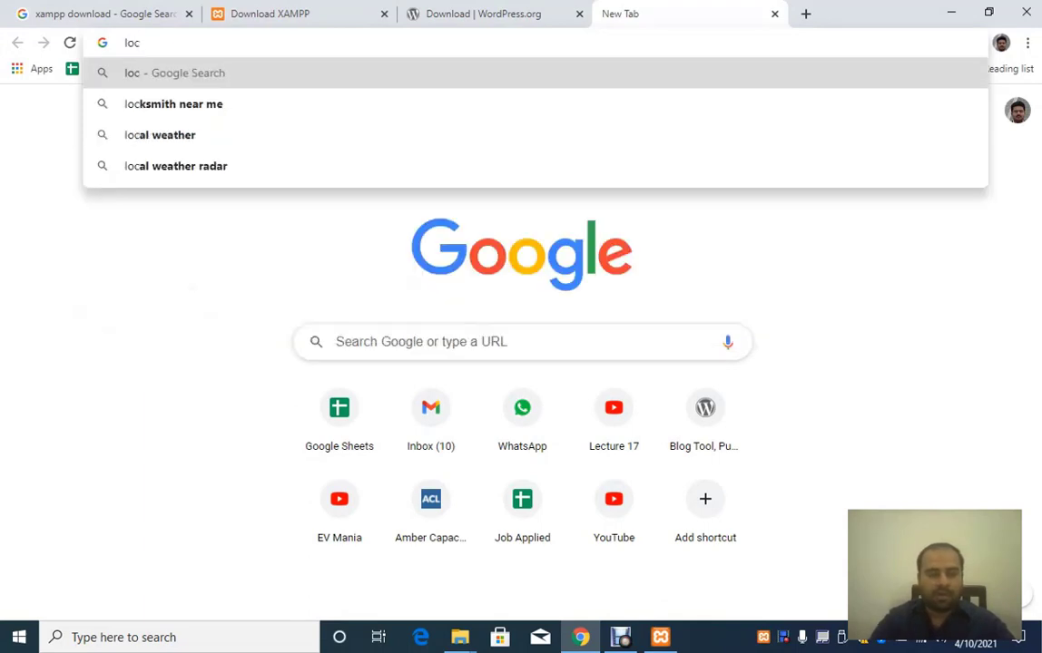
pyautogui.write('alhos')
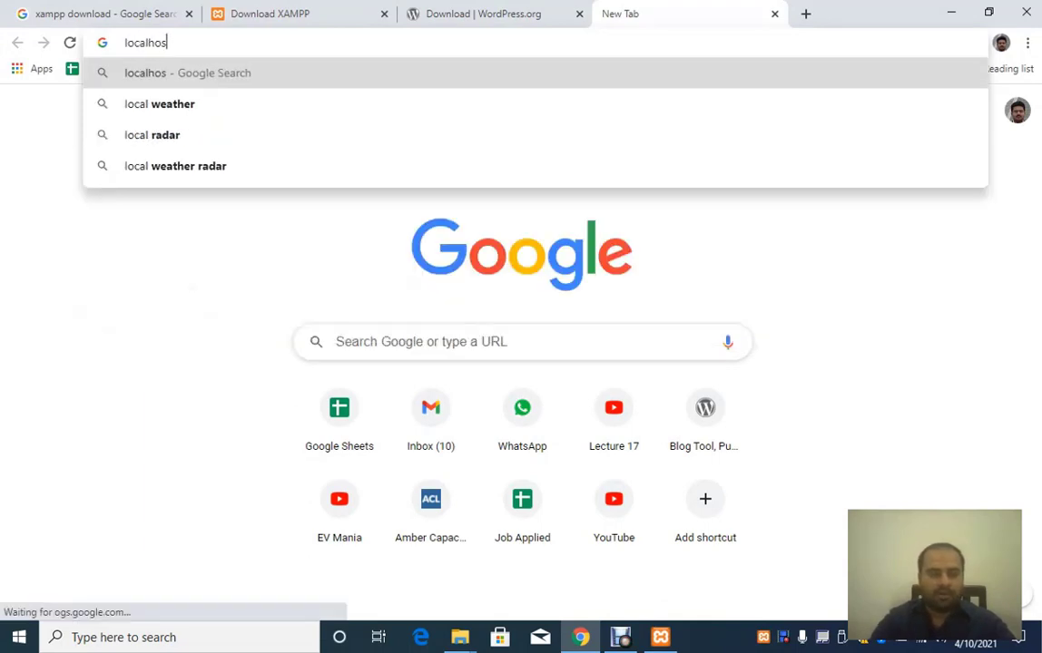
pyautogui.write('t/phpmyadmin')
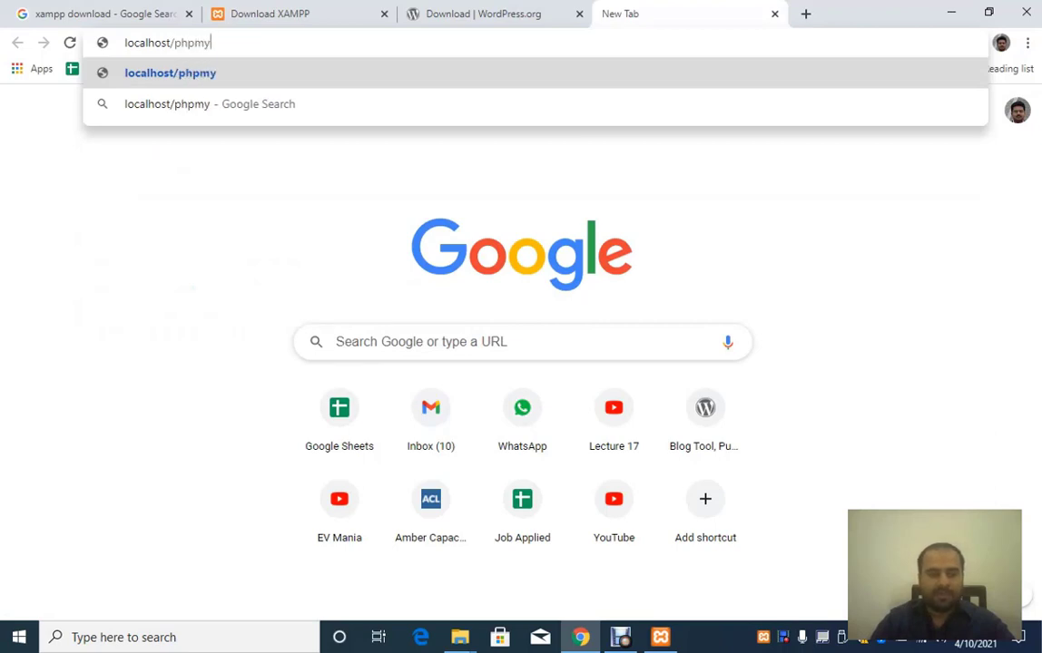
pyautogui.press('Return')
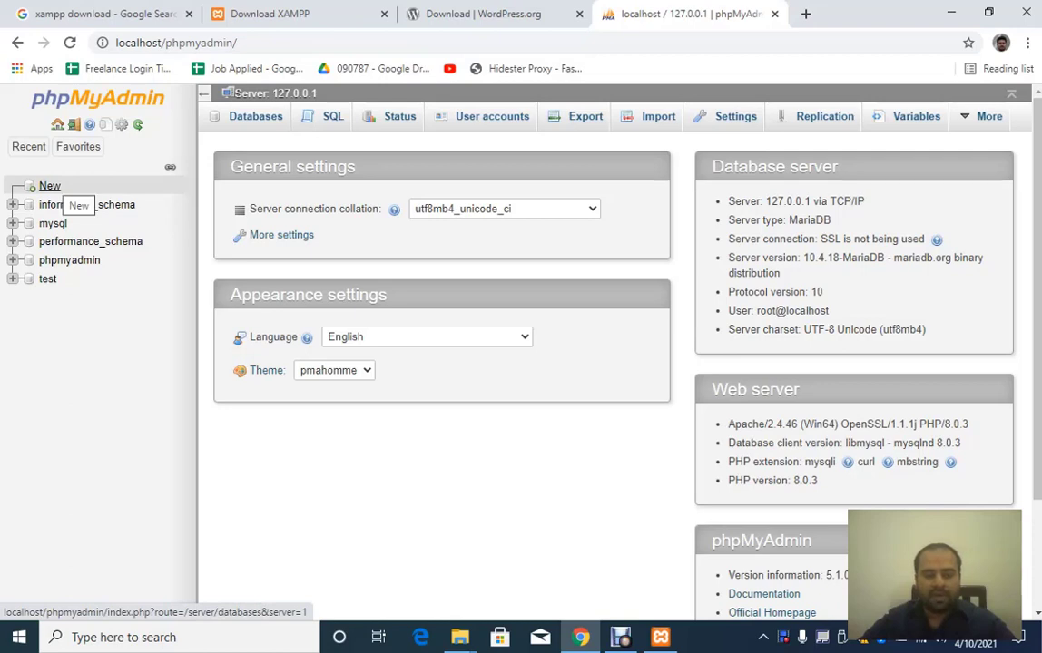
# Step: Create an empty database named database_1 with no collation selected
pyautogui.click(49, 187)
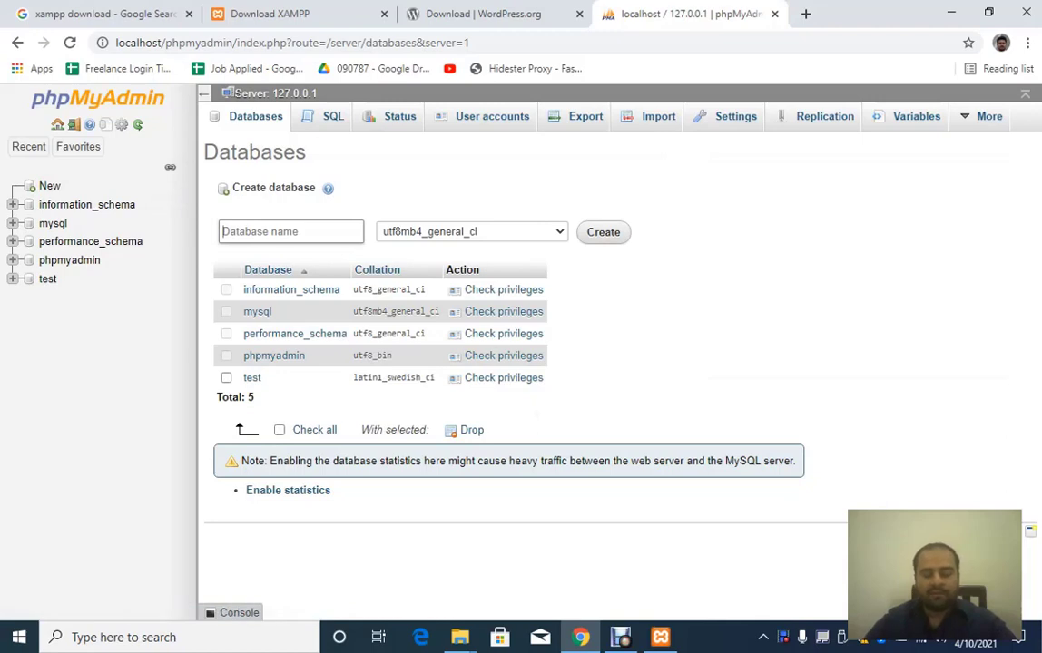
pyautogui.write('data')
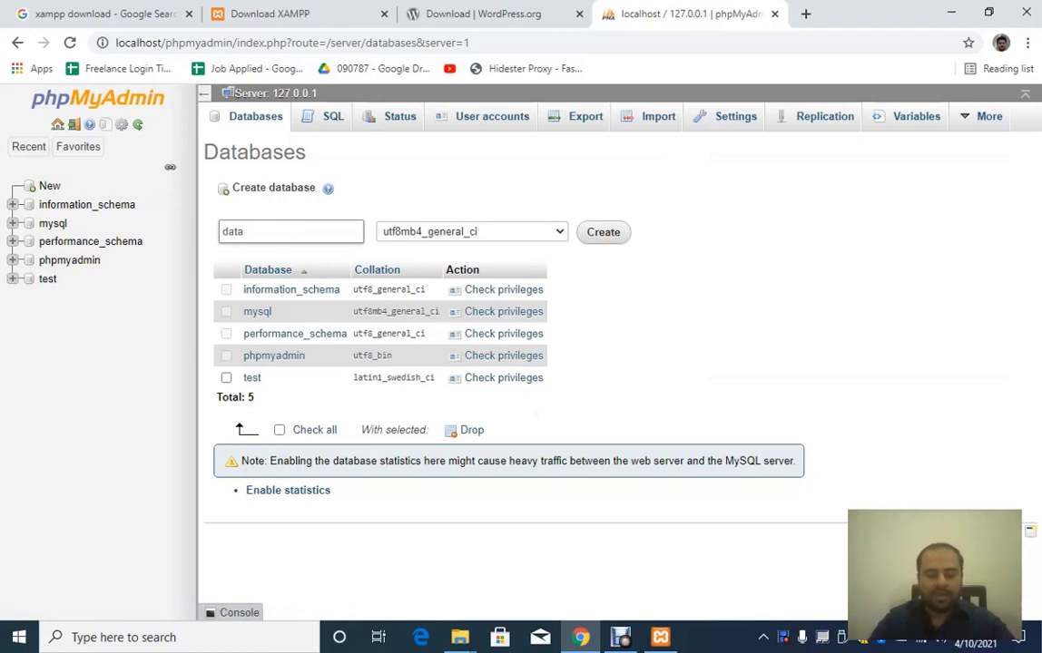
pyautogui.write('ba')
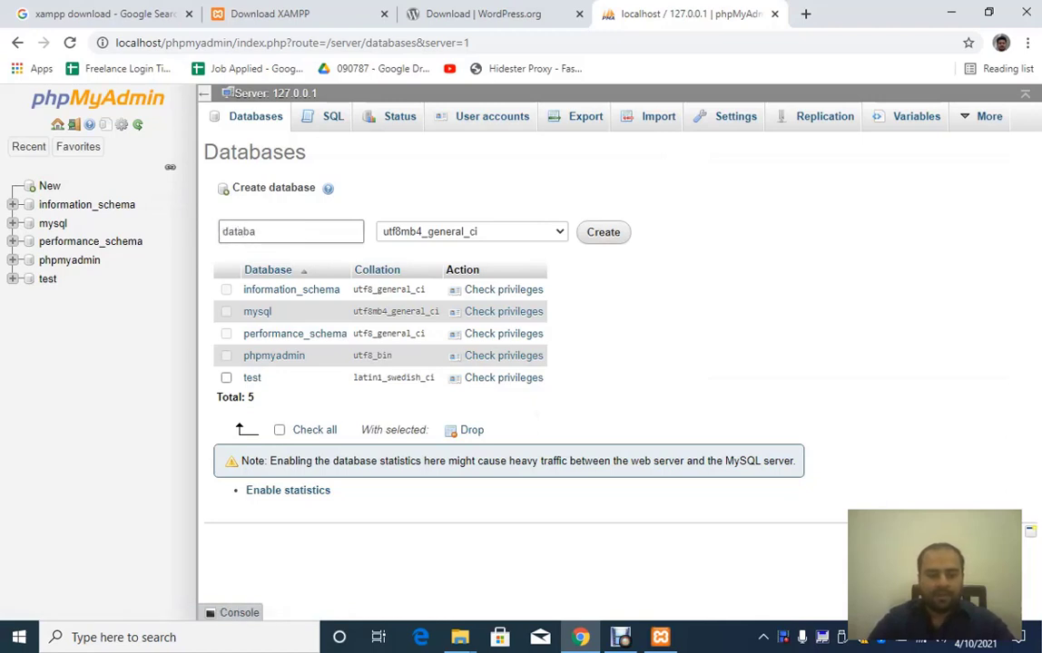
pyautogui.write('se_1')
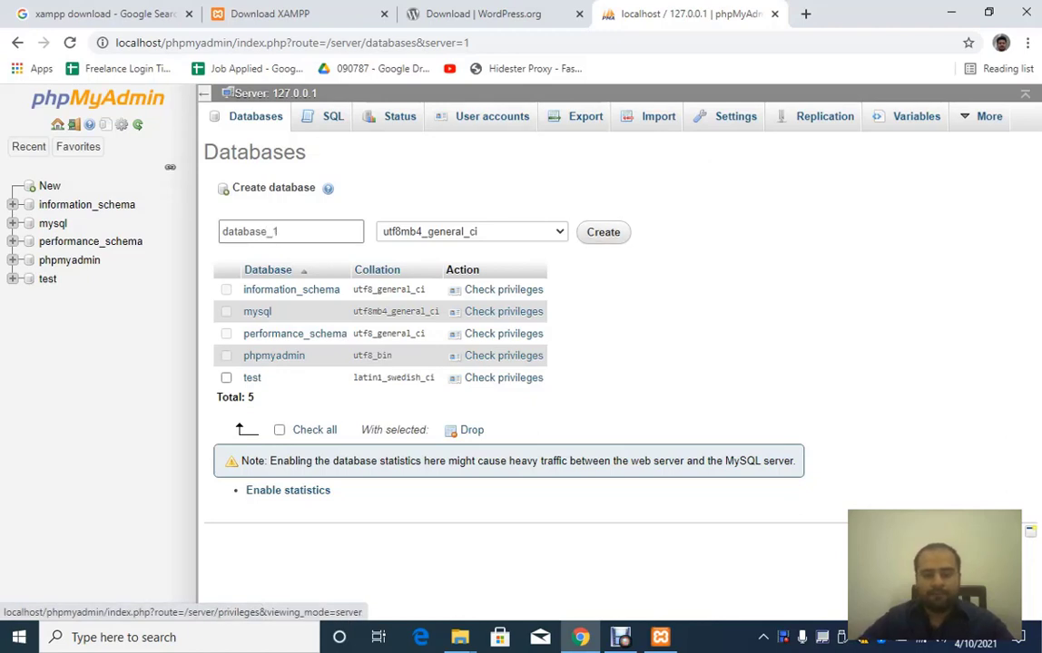
pyautogui.click(471, 233)
pyautogui.scroll(1, 472, 384)
pyautogui.scroll(-6, 471, 384)
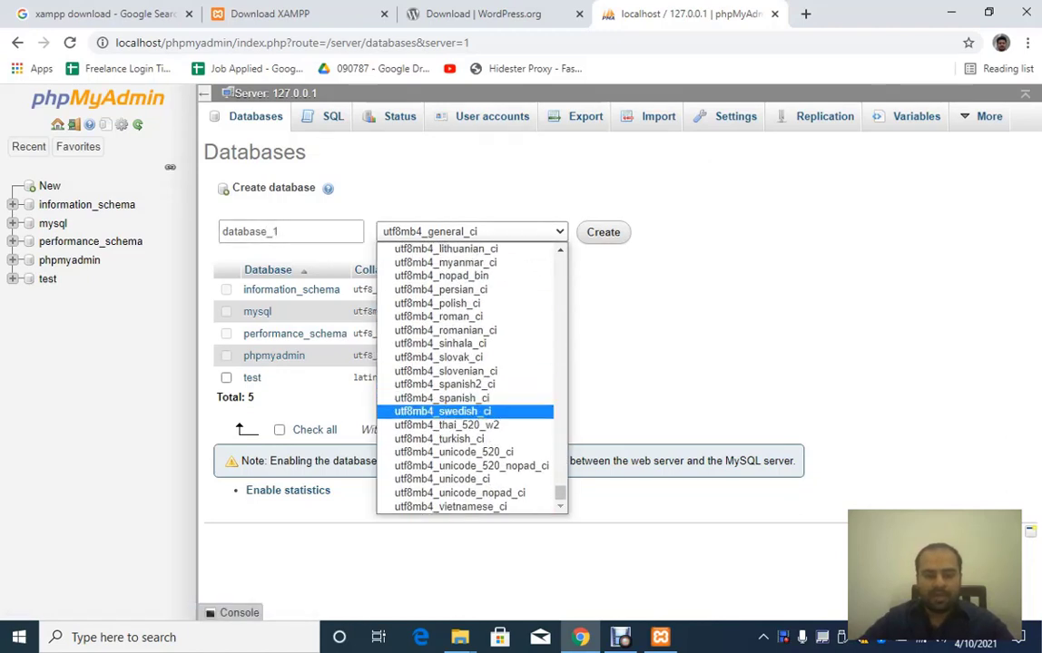
pyautogui.press('c')
pyautogui.press('c')
pyautogui.press('Down')
pyautogui.press('Down')
pyautogui.press('Down')
pyautogui.press('Down')
pyautogui.press('Down')
pyautogui.press('Down')
pyautogui.press('Down')
pyautogui.press('Down')
pyautogui.press('Down')
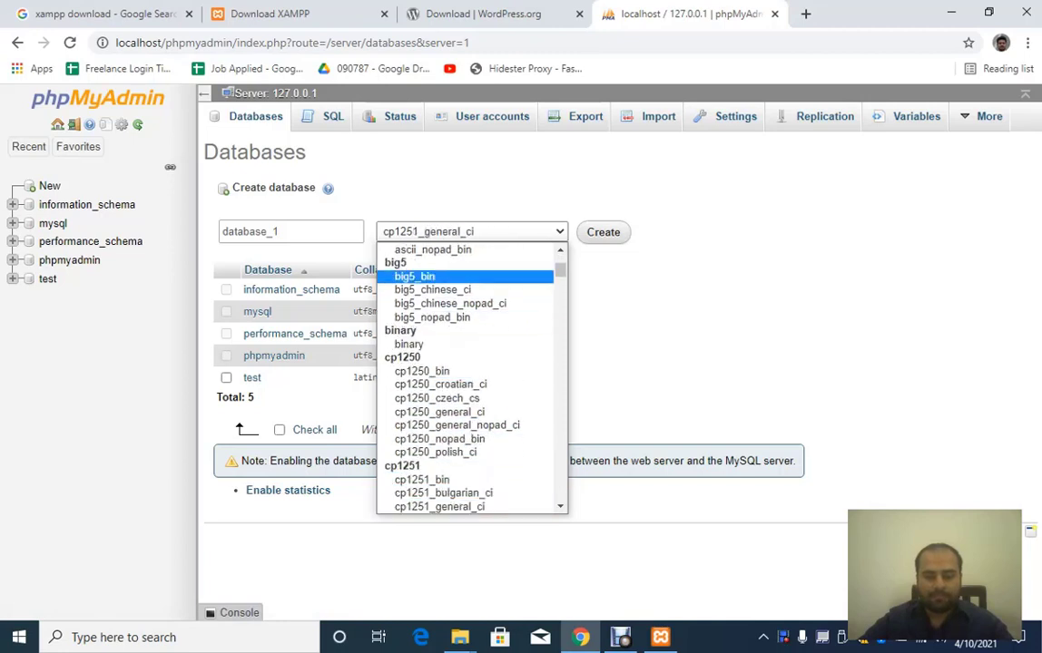
pyautogui.moveTo(560, 271); pyautogui.dragTo(560, 259)
pyautogui.press('Return')
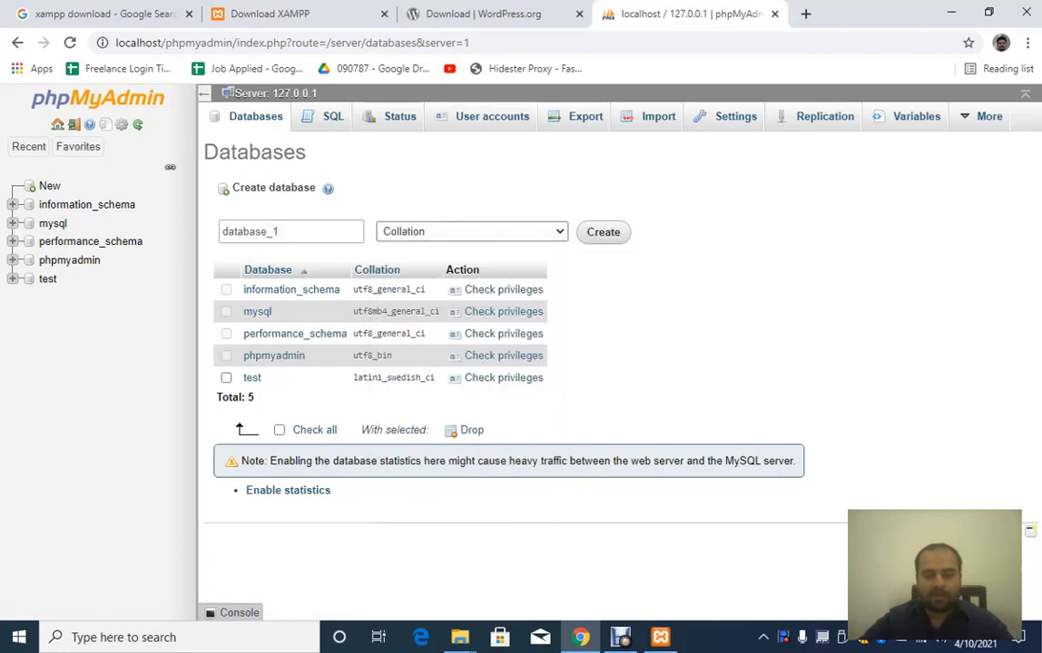
pyautogui.click(604, 233)
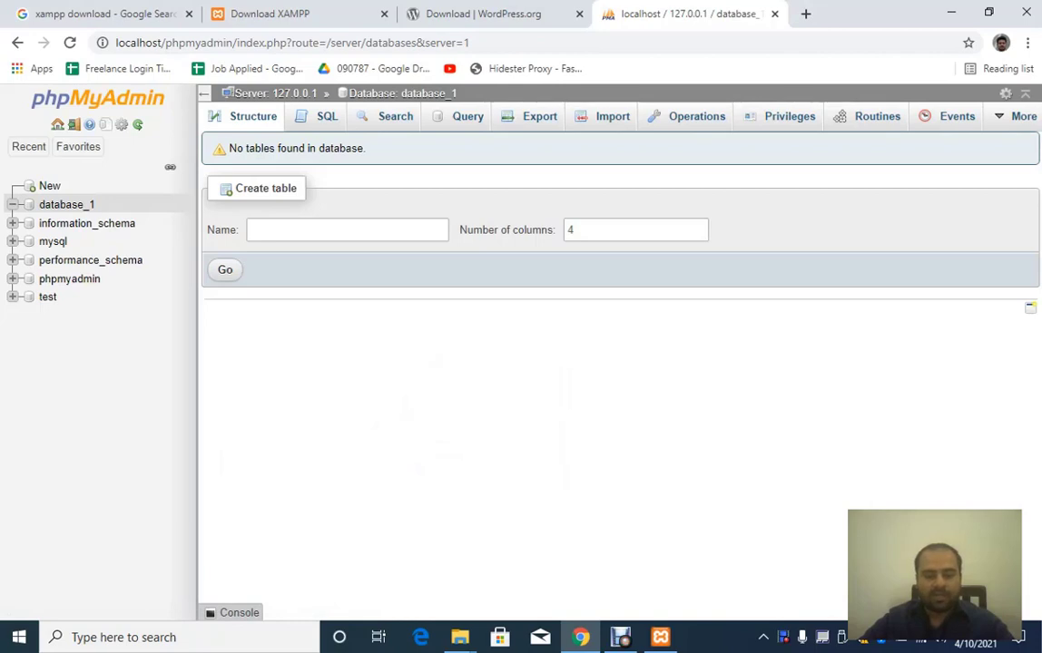
# Step: Copy the wordpress folder from the wordpress-5.7 window
pyautogui.moveTo(460, 637)
pyautogui.click(493, 504)
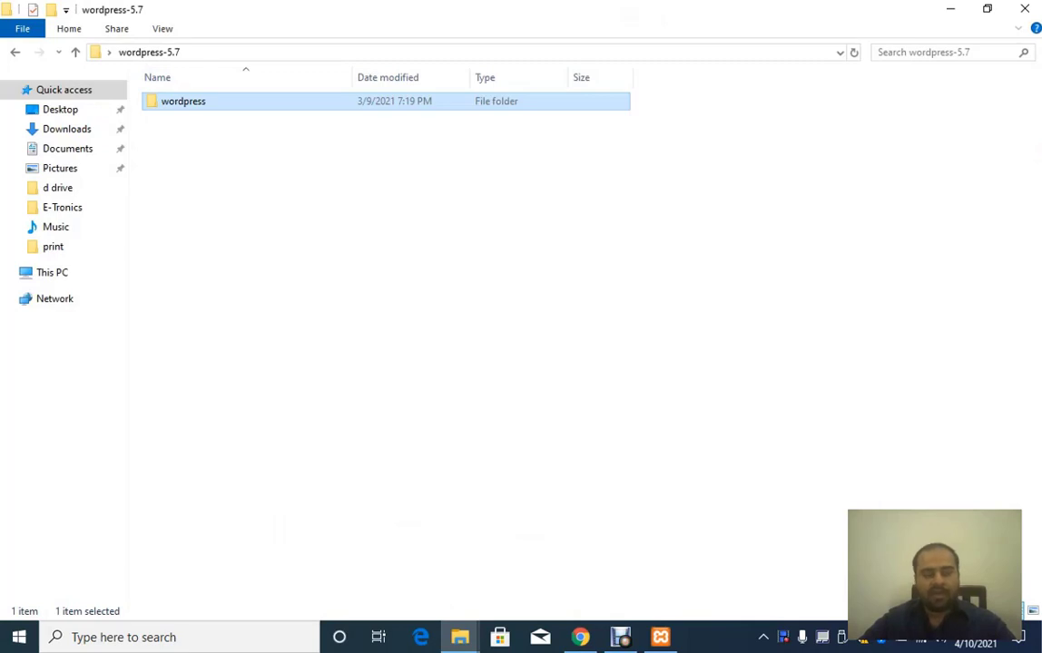
pyautogui.rightClick(209, 103)
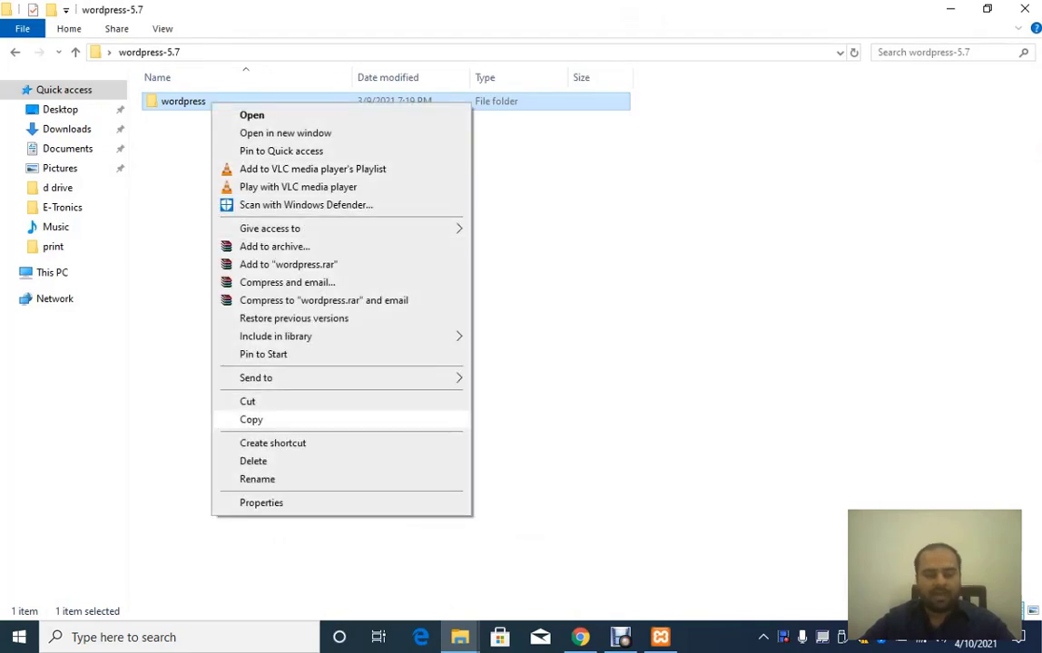
pyautogui.click(252, 419)
# Step: Navigate the Local Disk (C:) window into C:\xampp\htdocs
pyautogui.moveTo(459, 637)
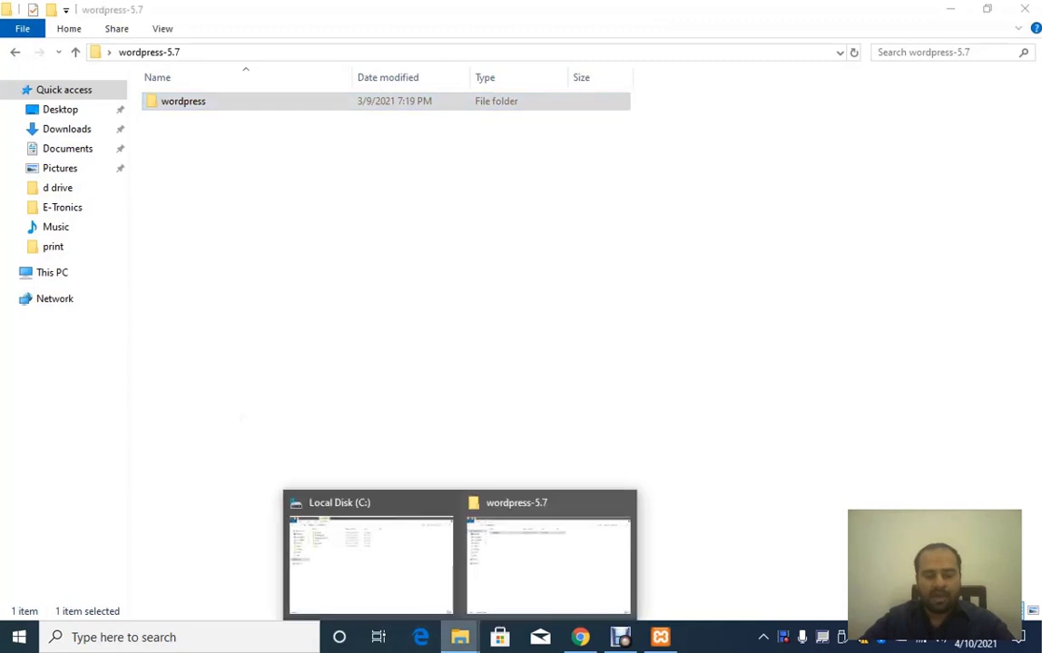
pyautogui.click(371, 565)
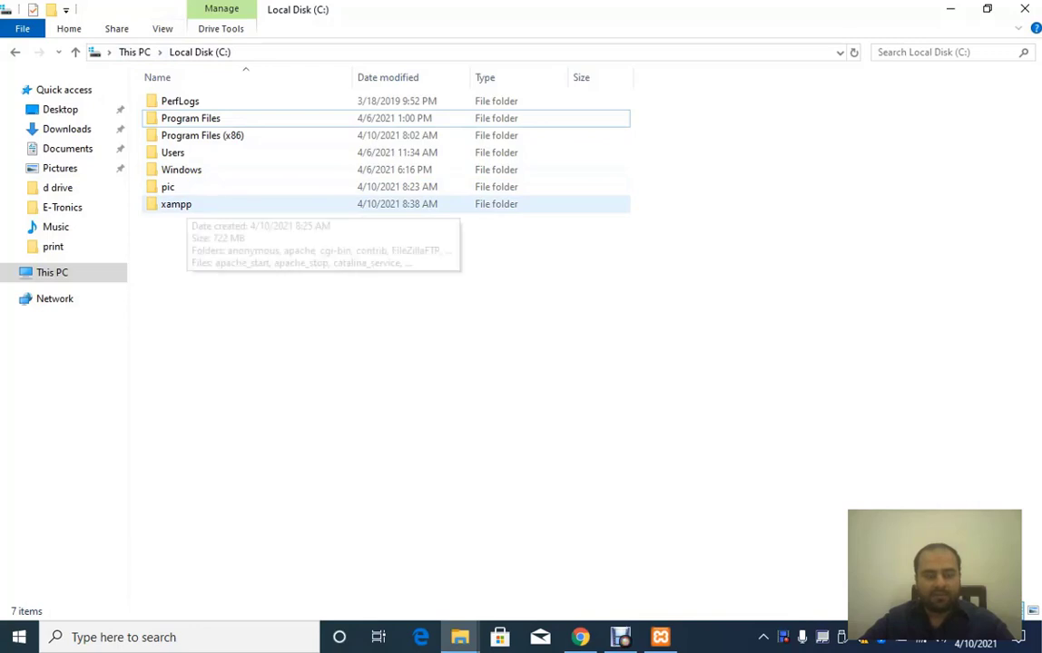
pyautogui.doubleClick(177, 204)
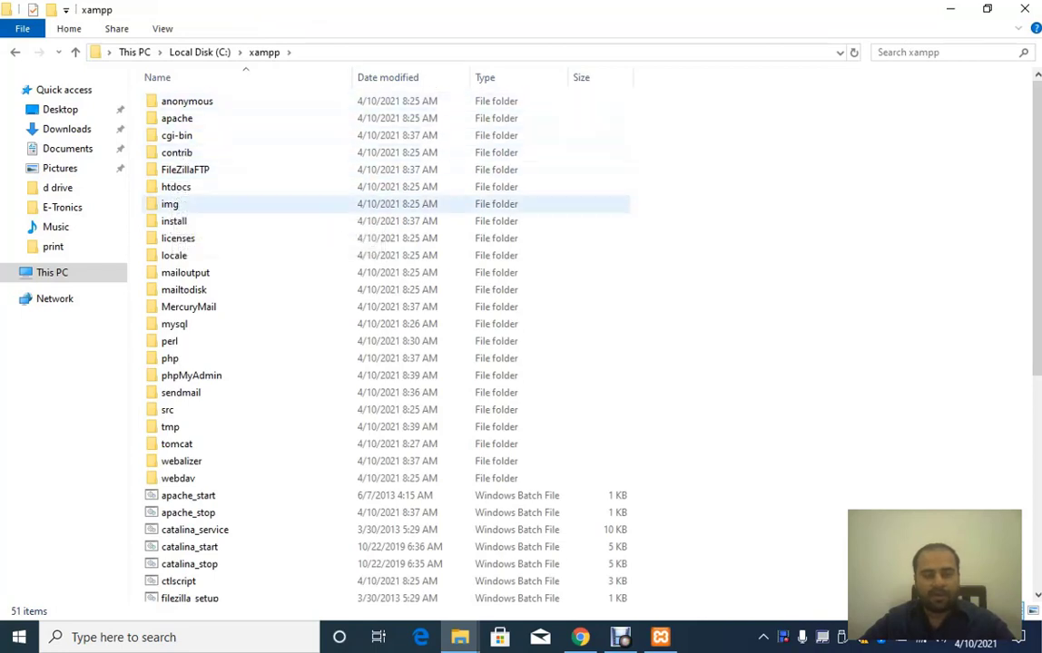
pyautogui.doubleClick(176, 187)
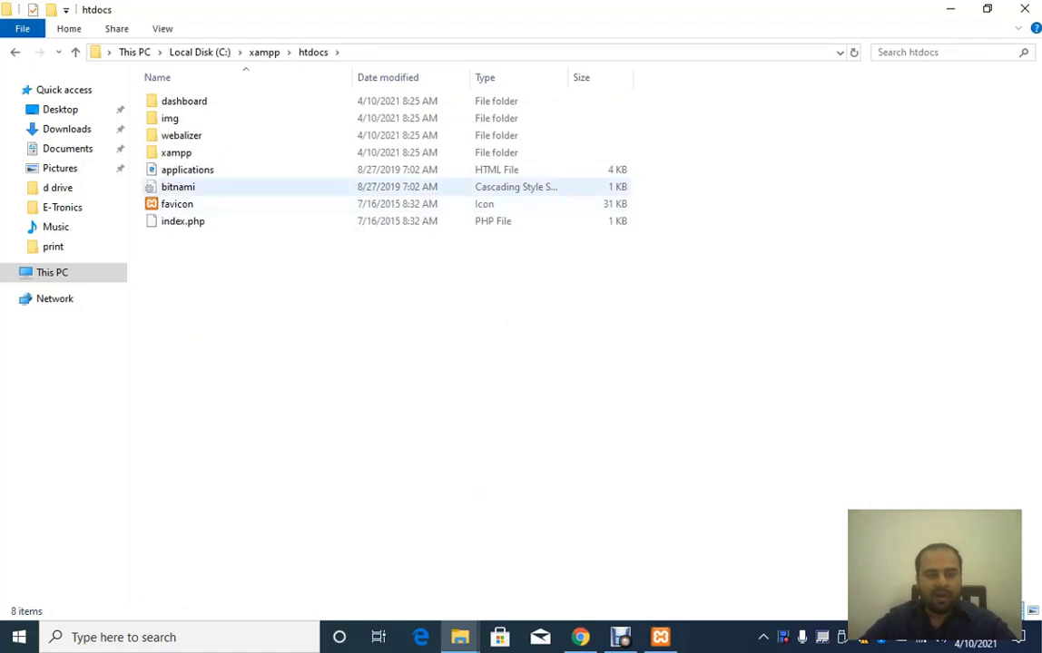
# Step: Paste a copy of the wordpress folder into htdocs and wait for the copy to finish
pyautogui.rightClick(216, 283)
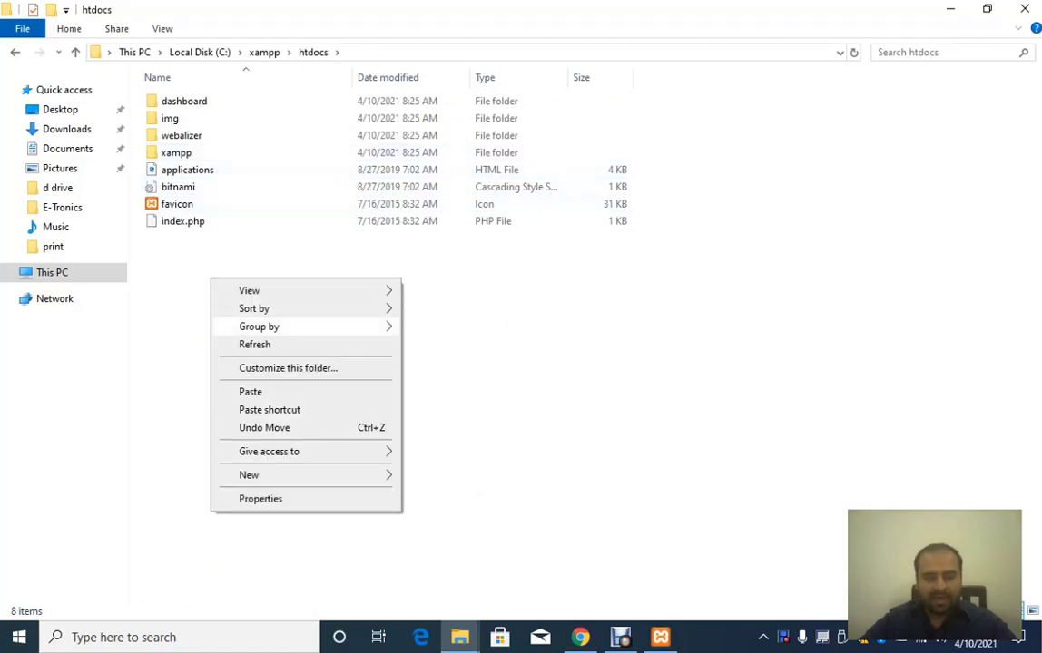
pyautogui.click(250, 392)
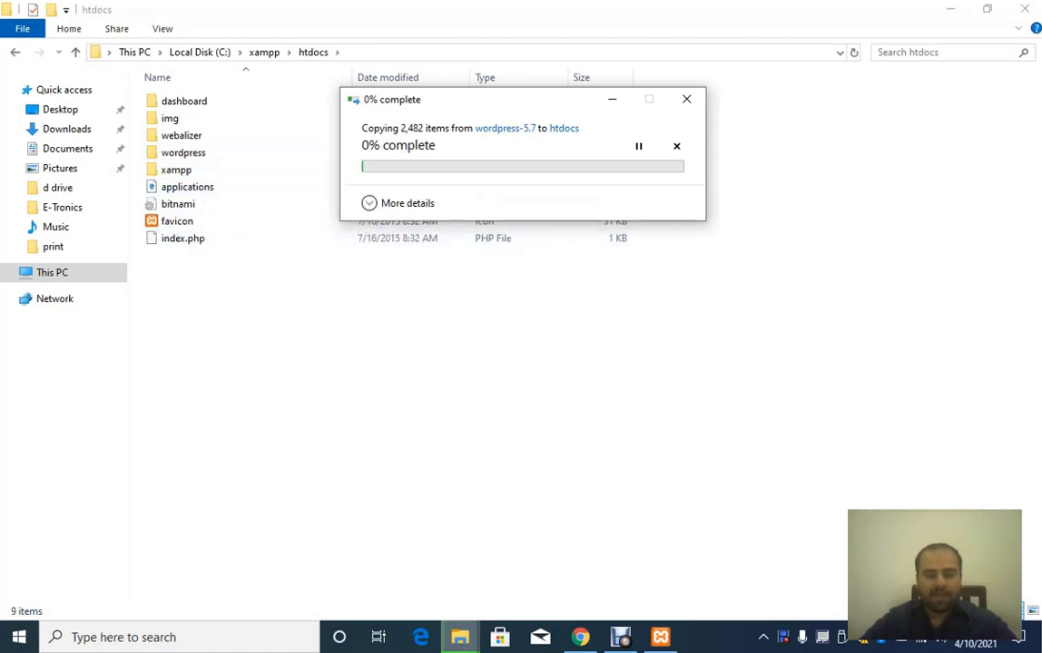
pyautogui.click(369, 203)
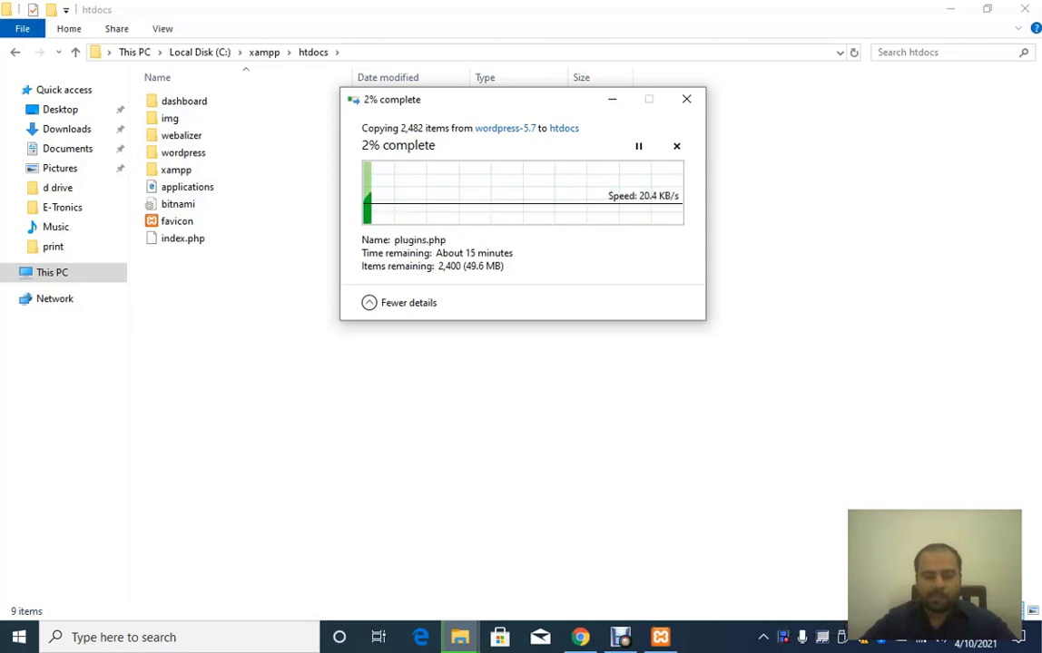
pyautogui.rightClick(782, 637)
pyautogui.click(808, 572)
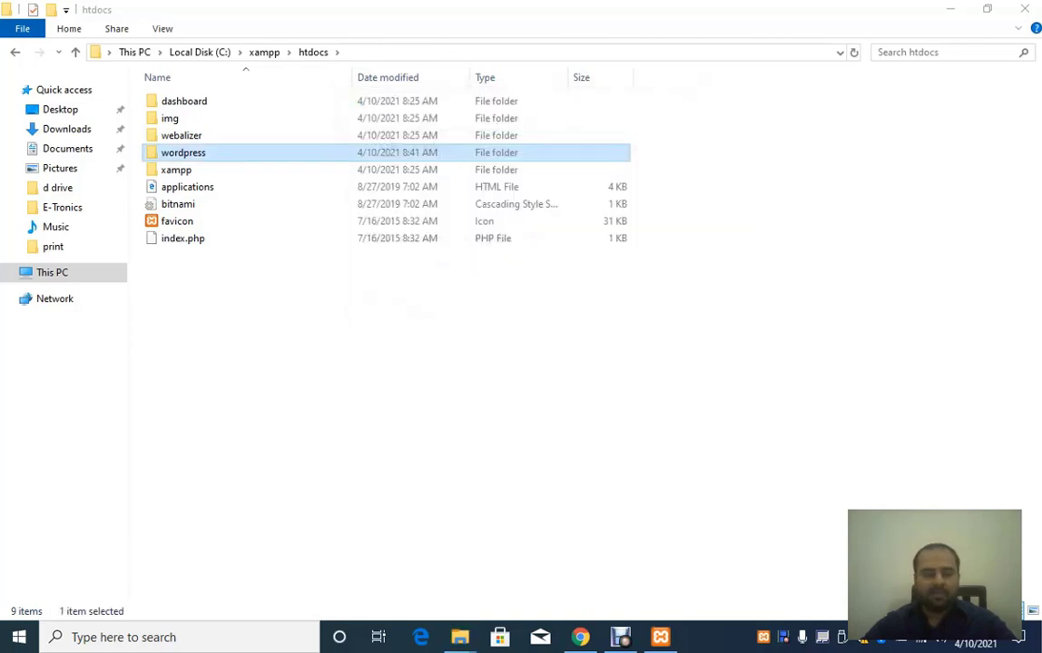
# Step: Rename the copied wordpress folder to mysite and return to Chrome
pyautogui.rightClick(201, 155)
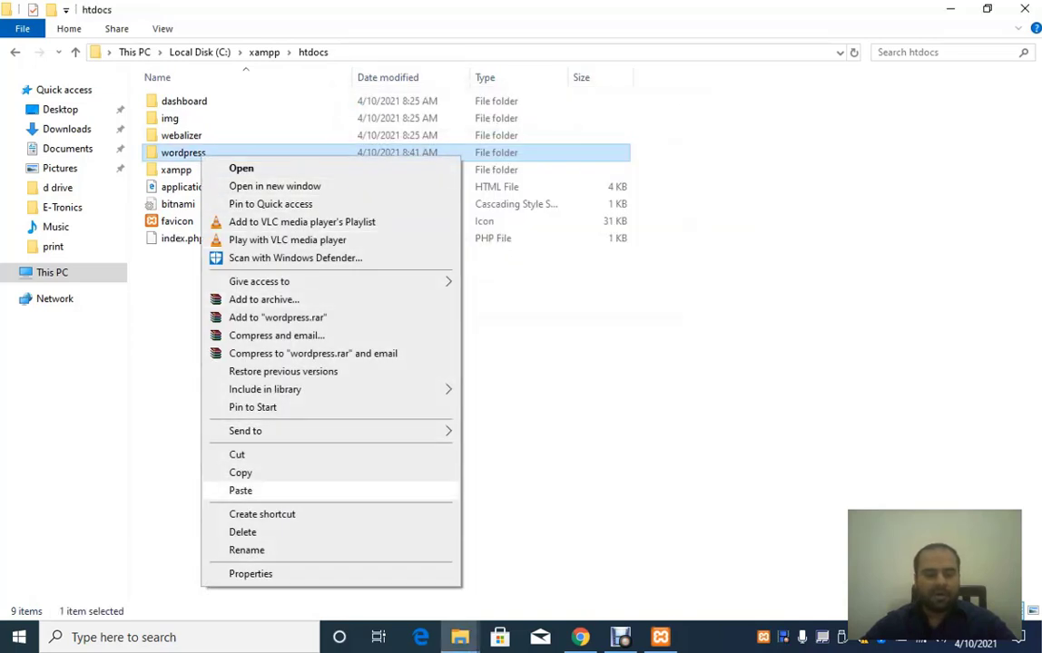
pyautogui.click(246, 550)
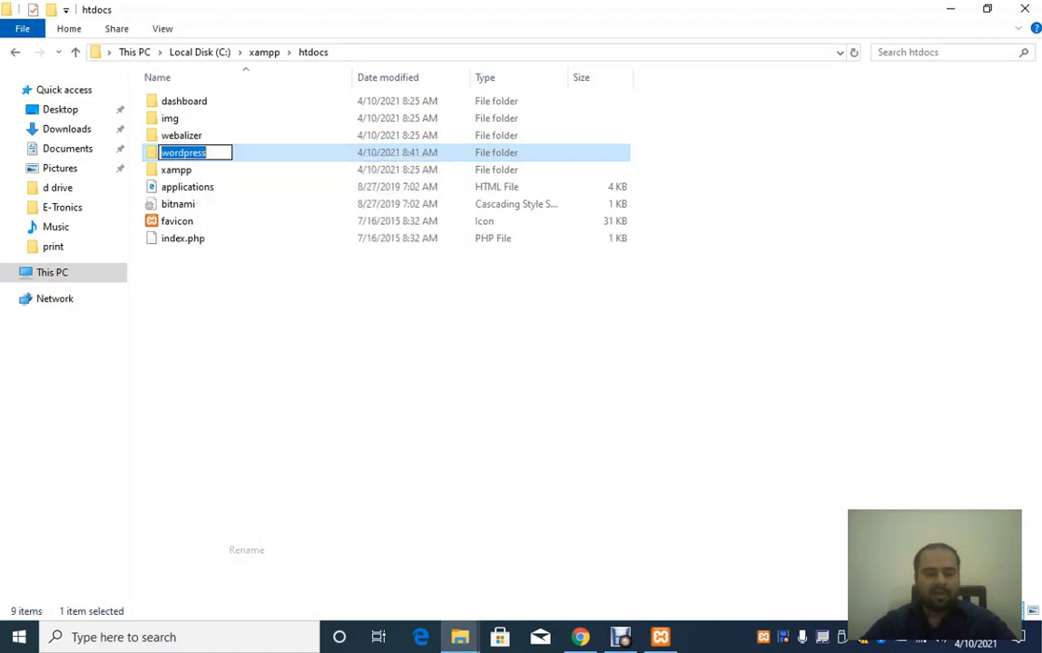
pyautogui.write('mys')
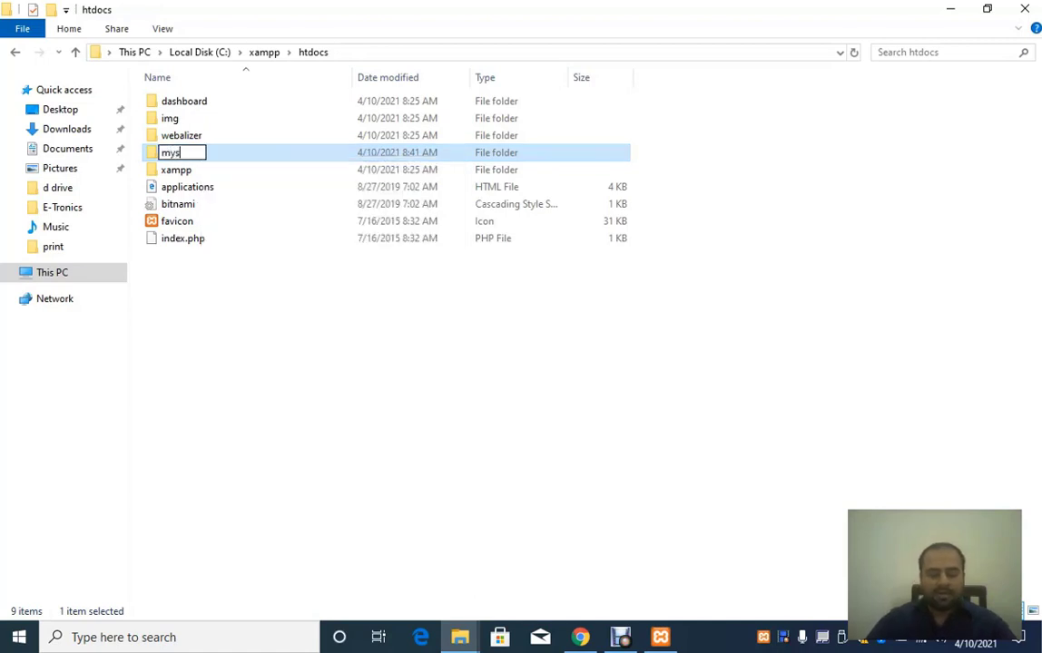
pyautogui.write('ite')
pyautogui.press('Return')
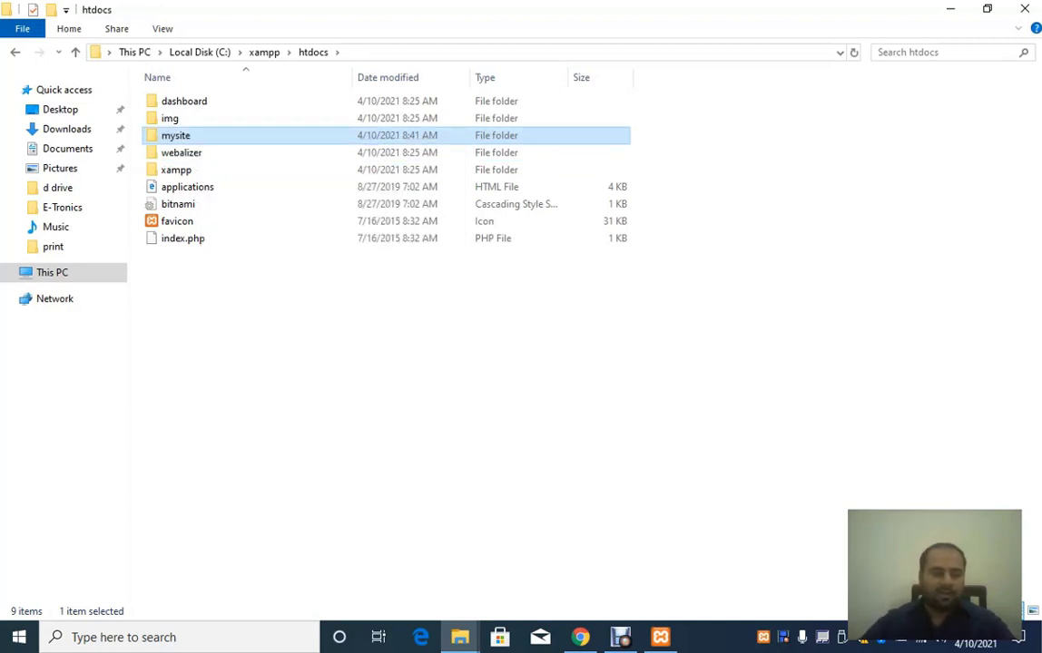
pyautogui.hotkey('alt', 'Tab')
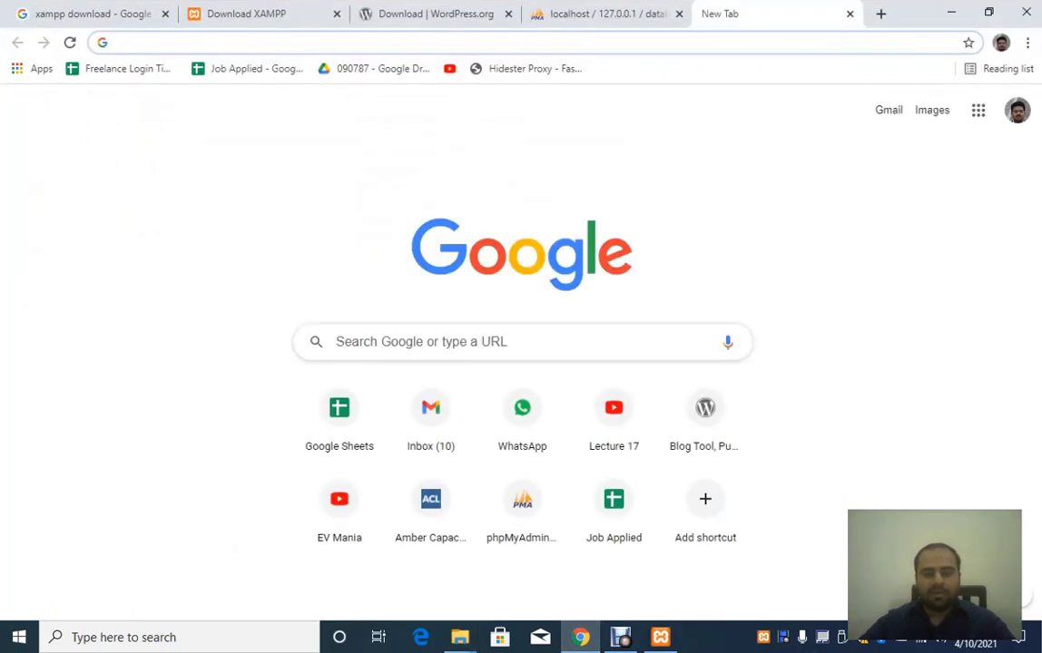
# Step: Load localhost/mysite in the new Chrome tab
pyautogui.write('l')
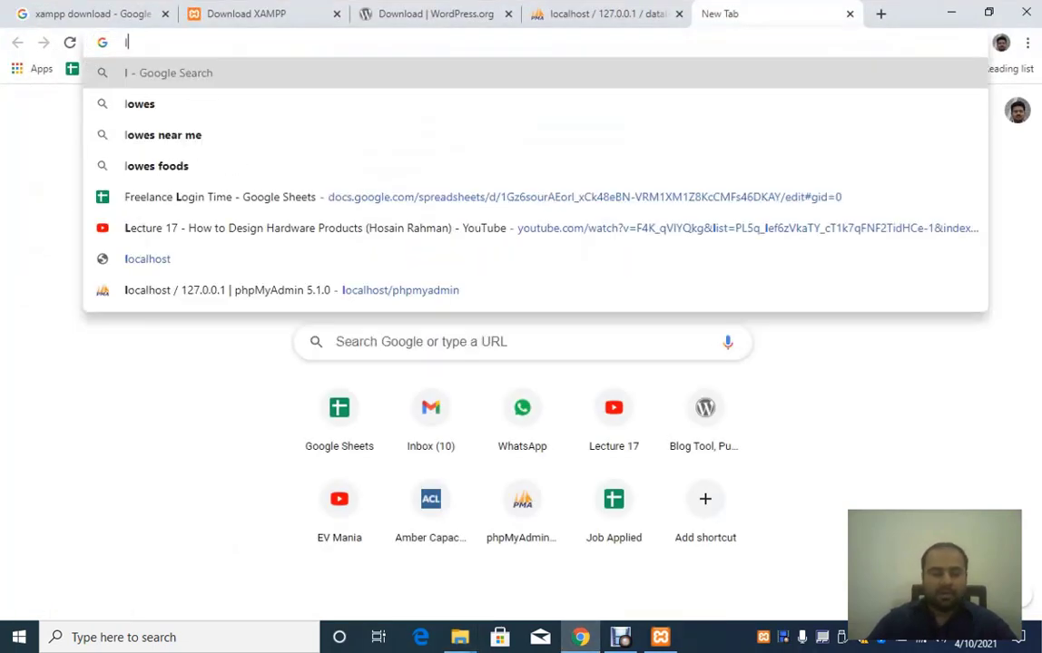
pyautogui.write('ocalhost/')
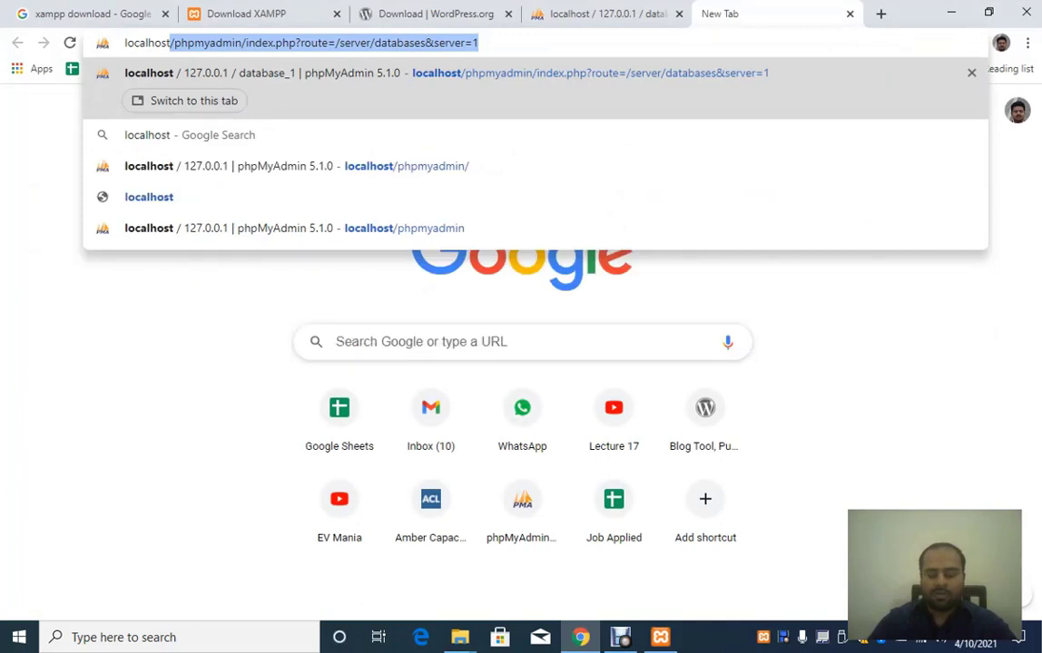
pyautogui.write('mysite')
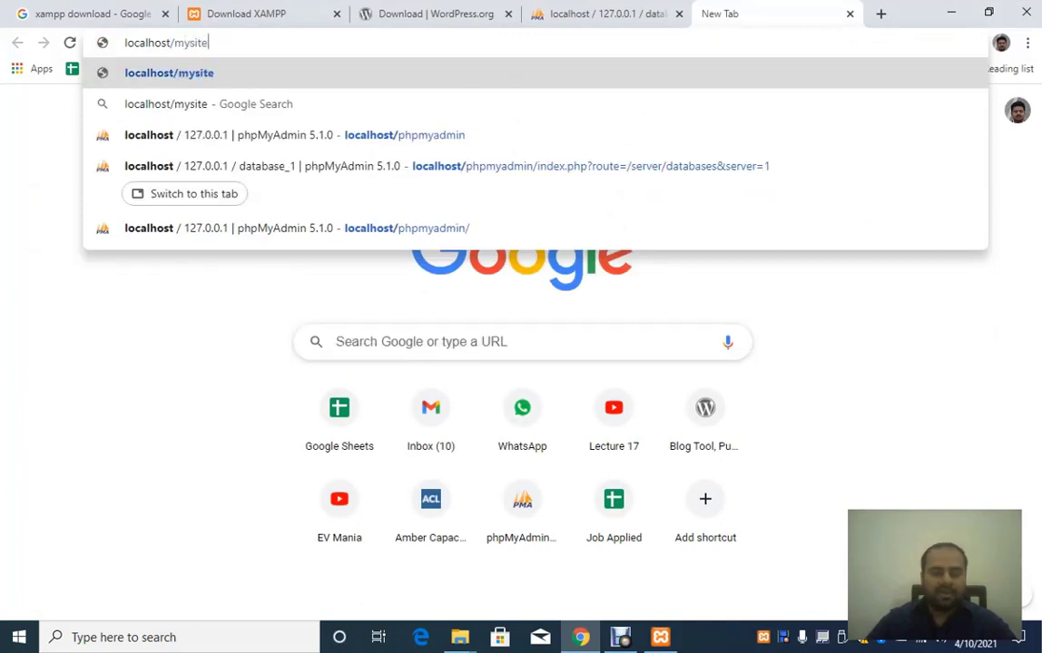
pyautogui.press('Return')
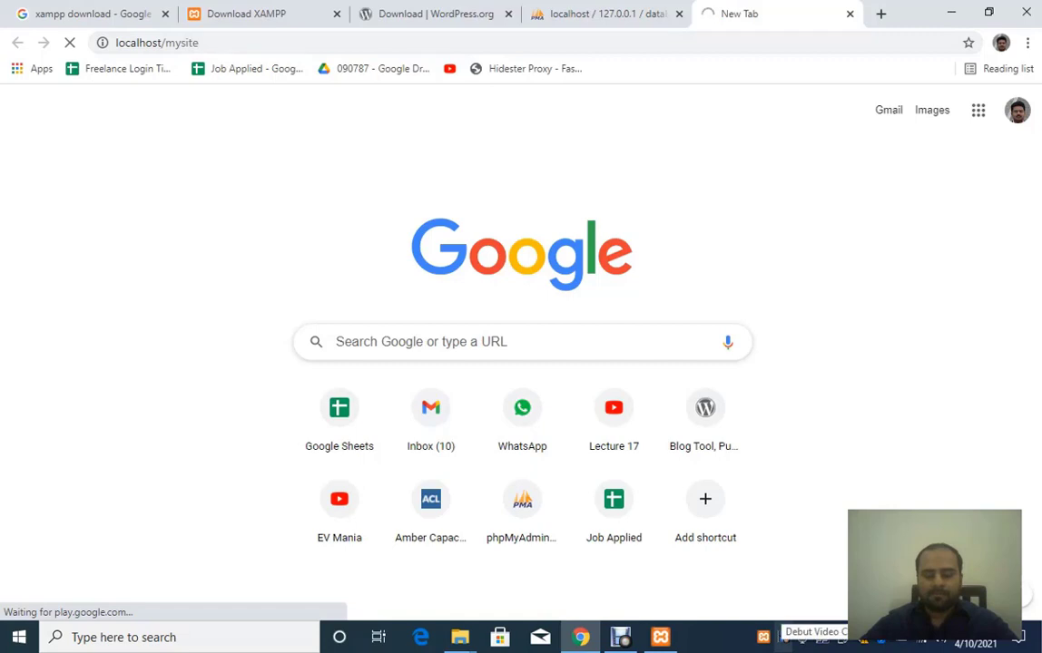
pyautogui.rightClick(782, 637)
# Step: Continue setup in English (United States) and pass the welcome page with Let's go!
pyautogui.click(822, 587)
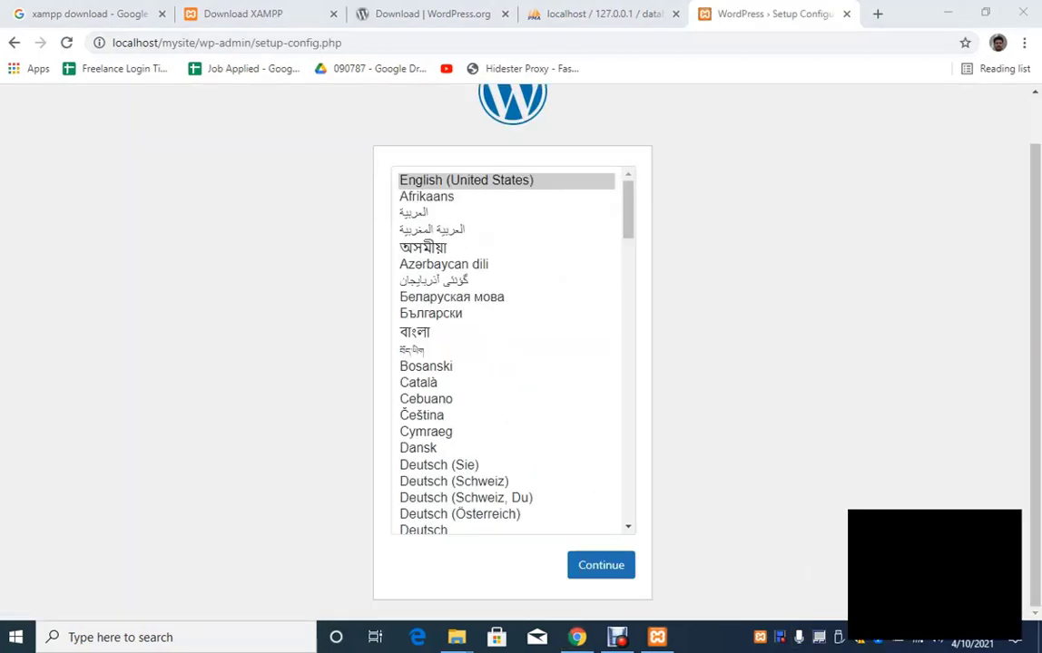
pyautogui.scroll(2, 512, 352)
pyautogui.scroll(-2, 512, 352)
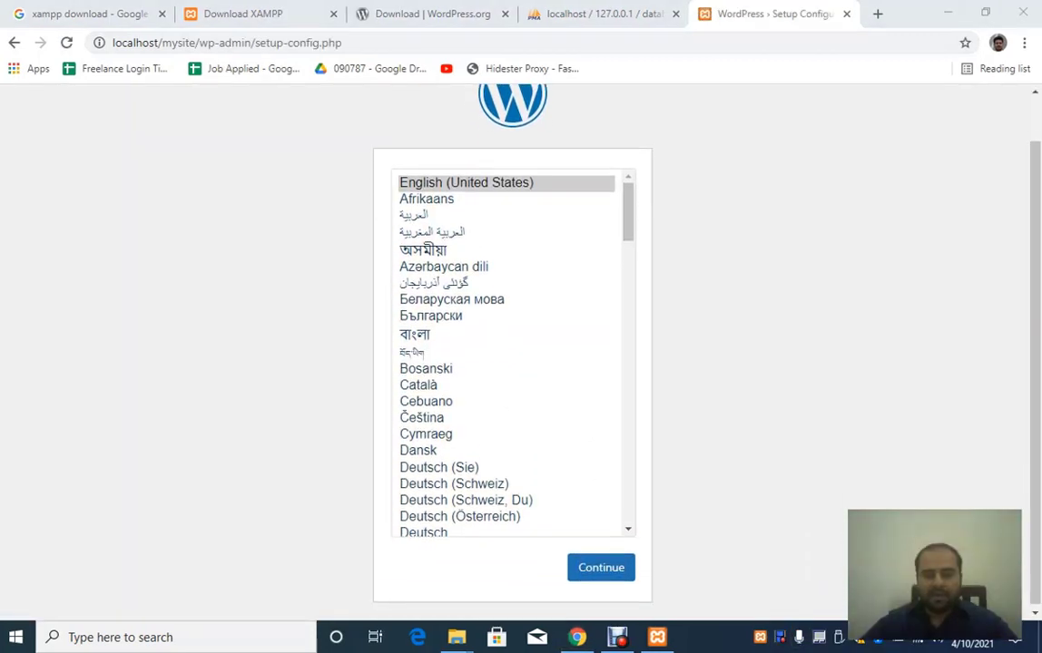
pyautogui.scroll(2, 513, 352)
pyautogui.scroll(-1, 513, 352)
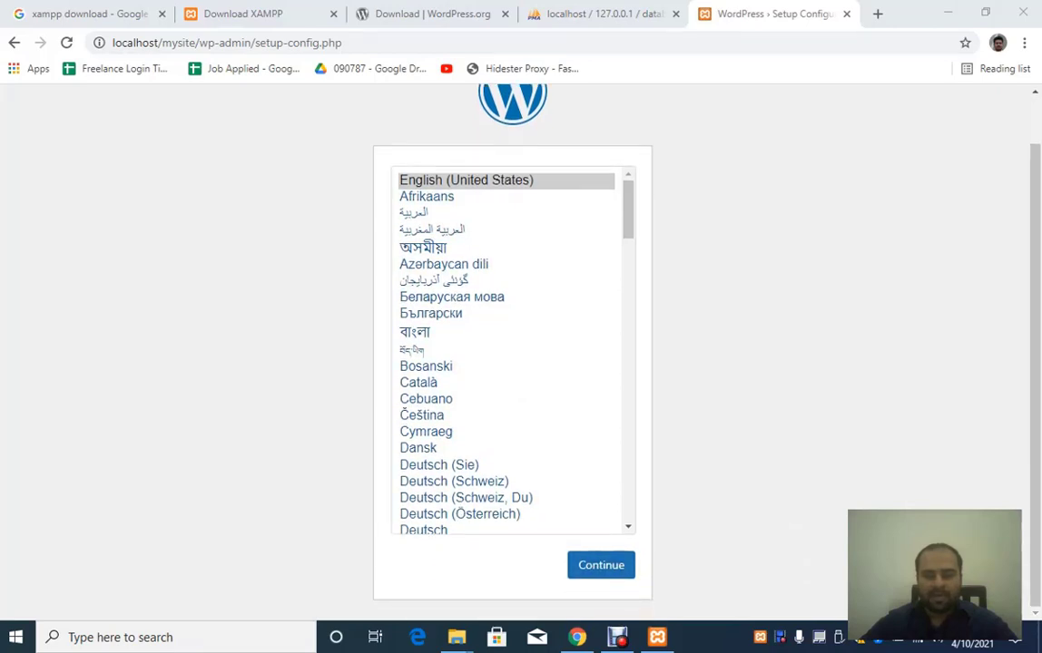
pyautogui.click(599, 566)
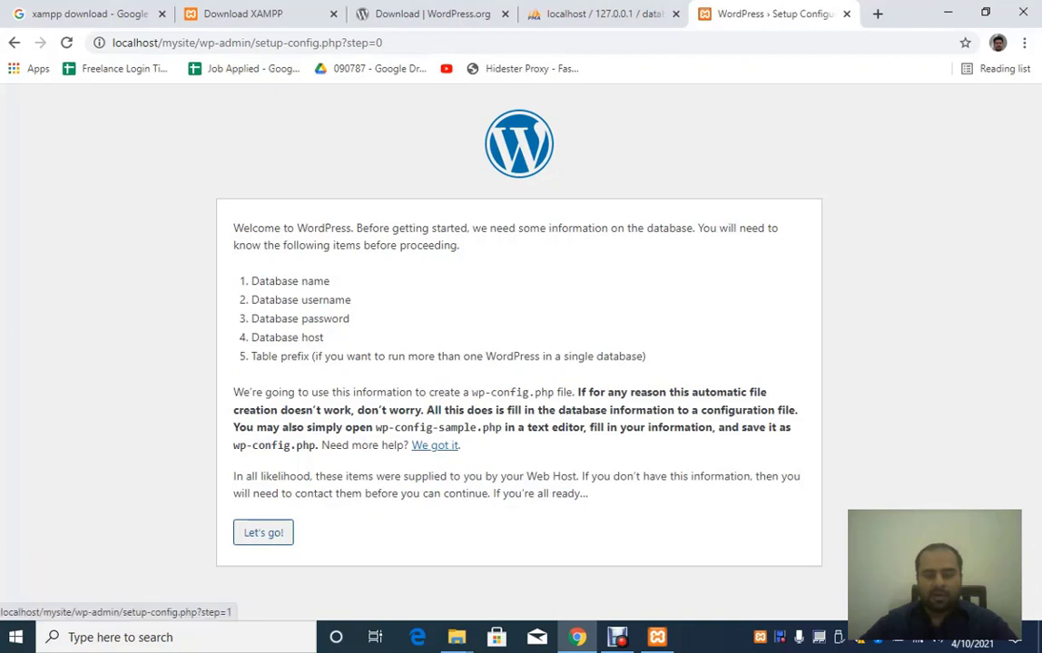
pyautogui.click(263, 533)
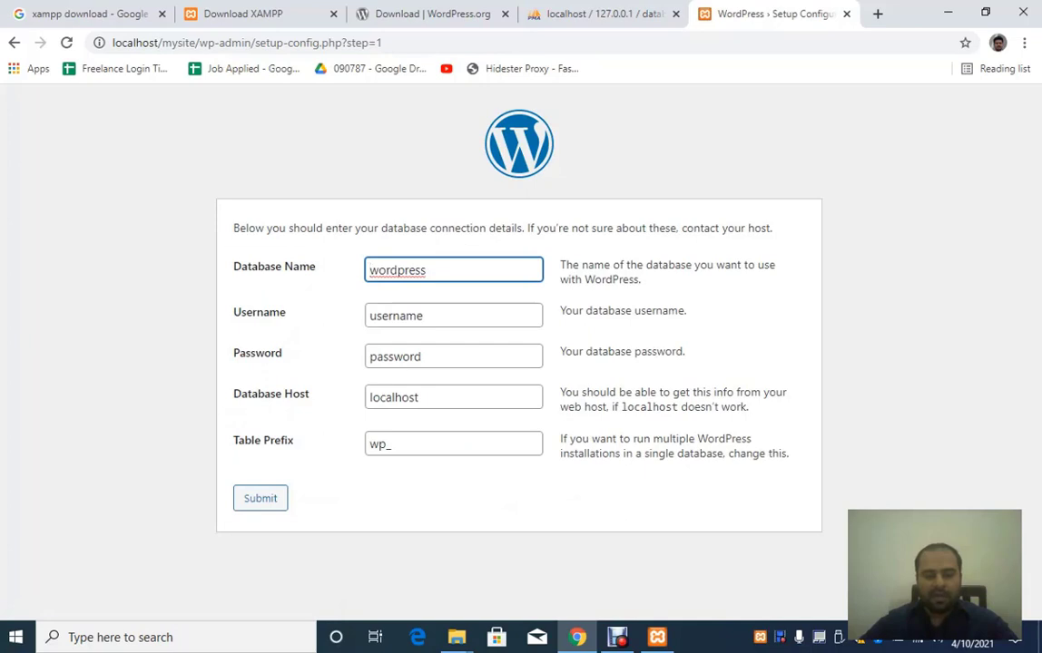
# Step: Submit database name database_1, username root and an empty password after checking the name in phpMyAdmin
pyautogui.click(604, 14)
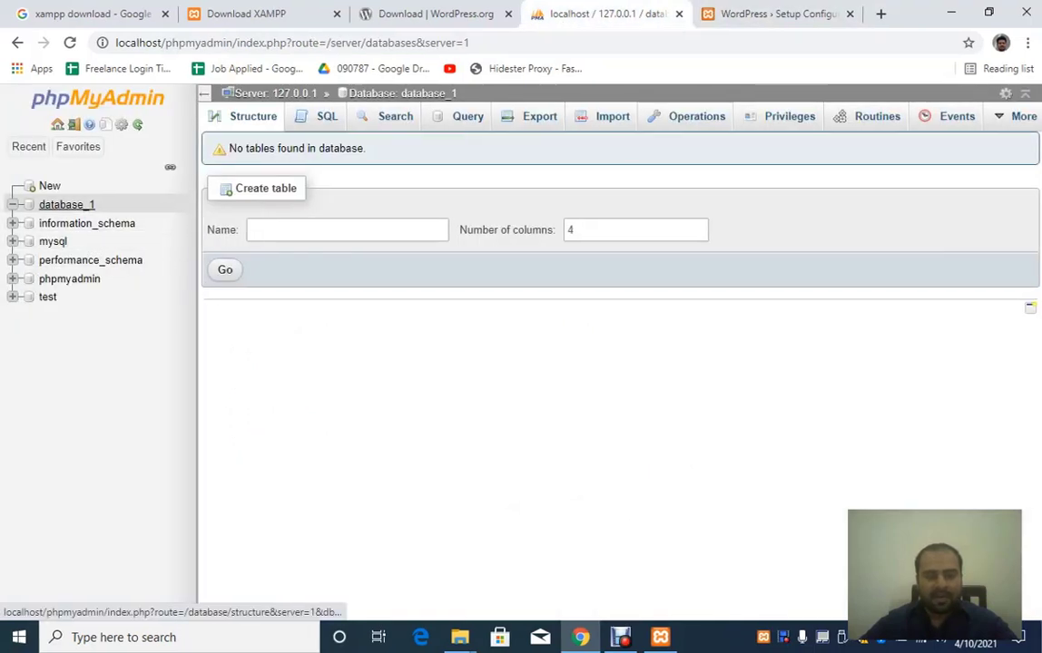
pyautogui.click(771, 14)
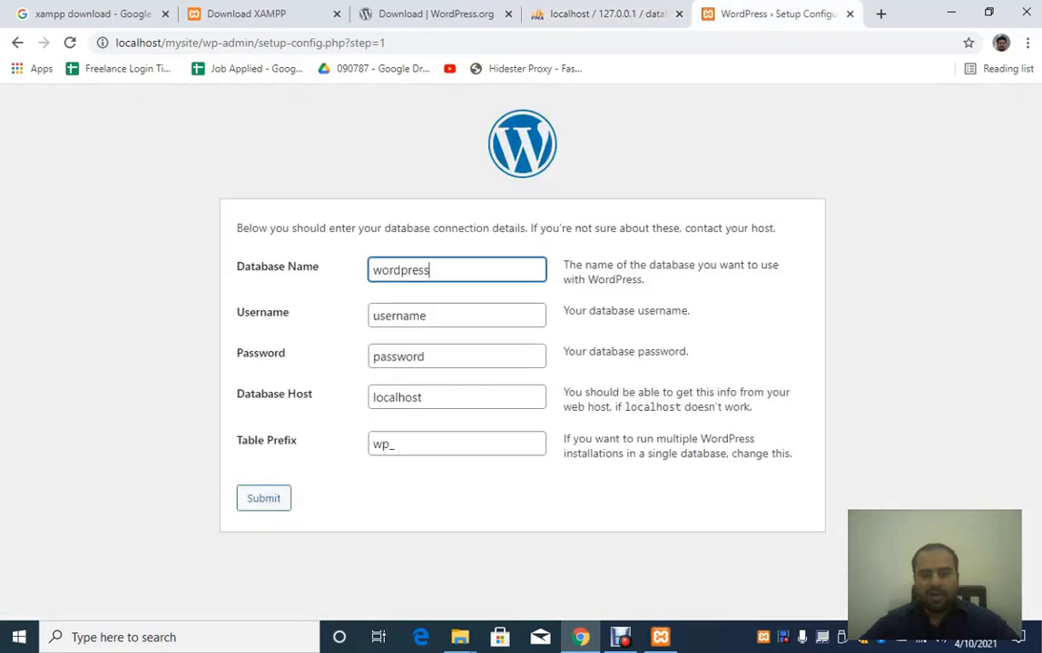
pyautogui.hotkey('ctrl', 'a')
pyautogui.write('data')
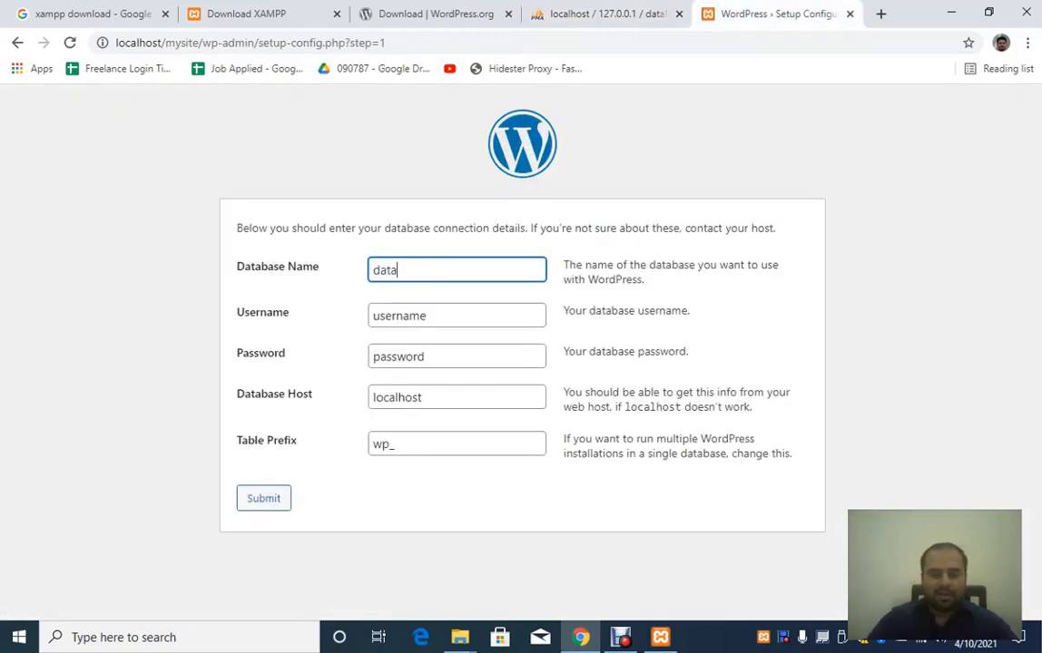
pyautogui.write('base_1')
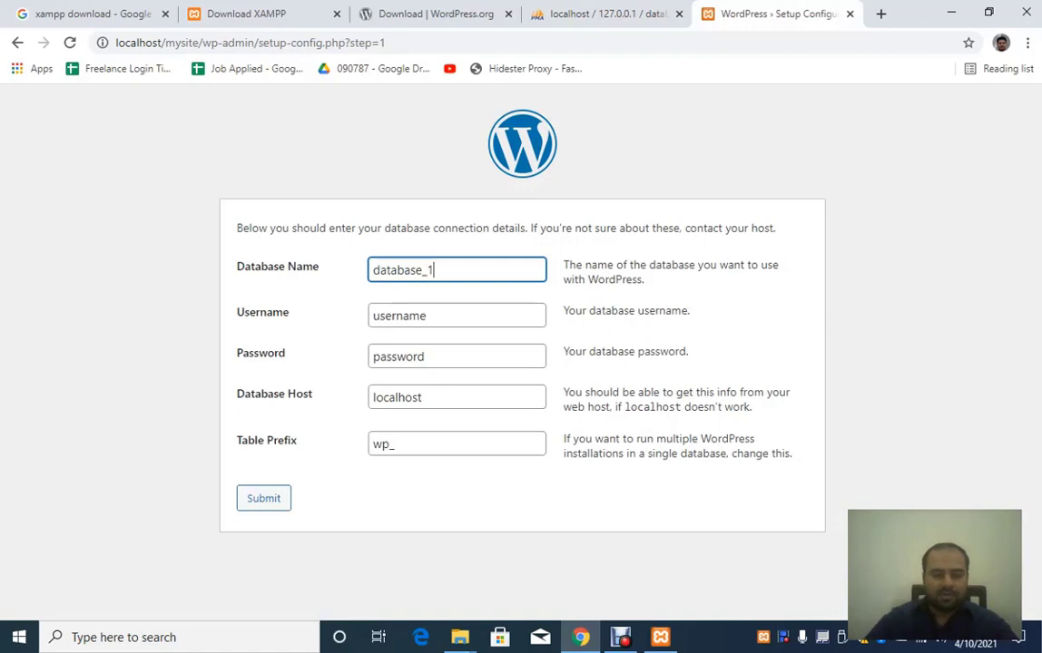
pyautogui.press('Tab')
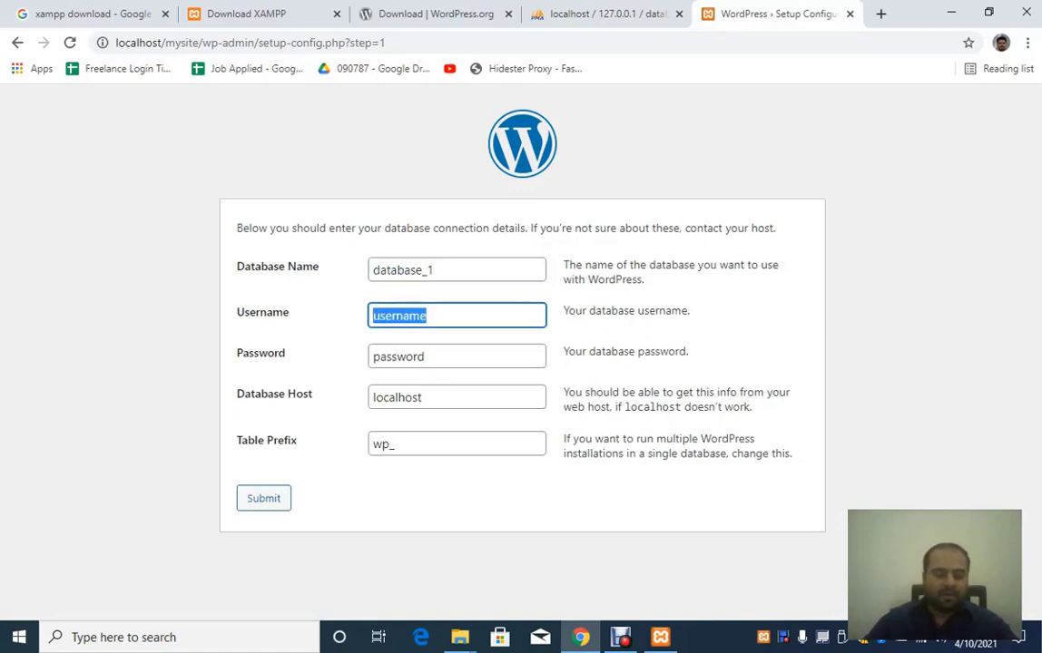
pyautogui.write('root')
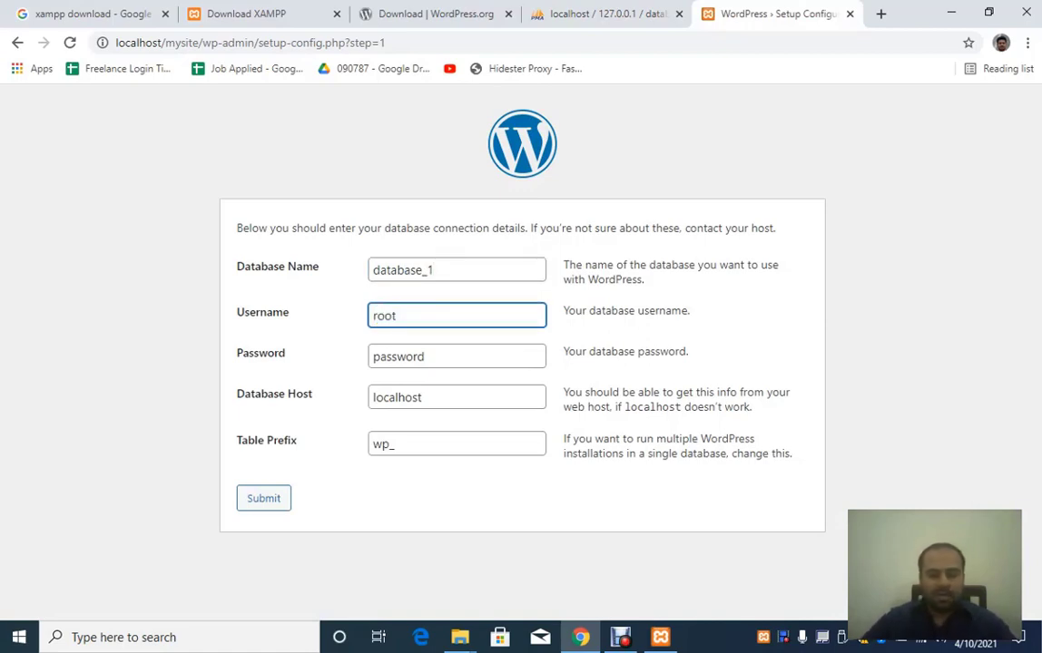
pyautogui.press('Tab')
pyautogui.press('BackSpace')
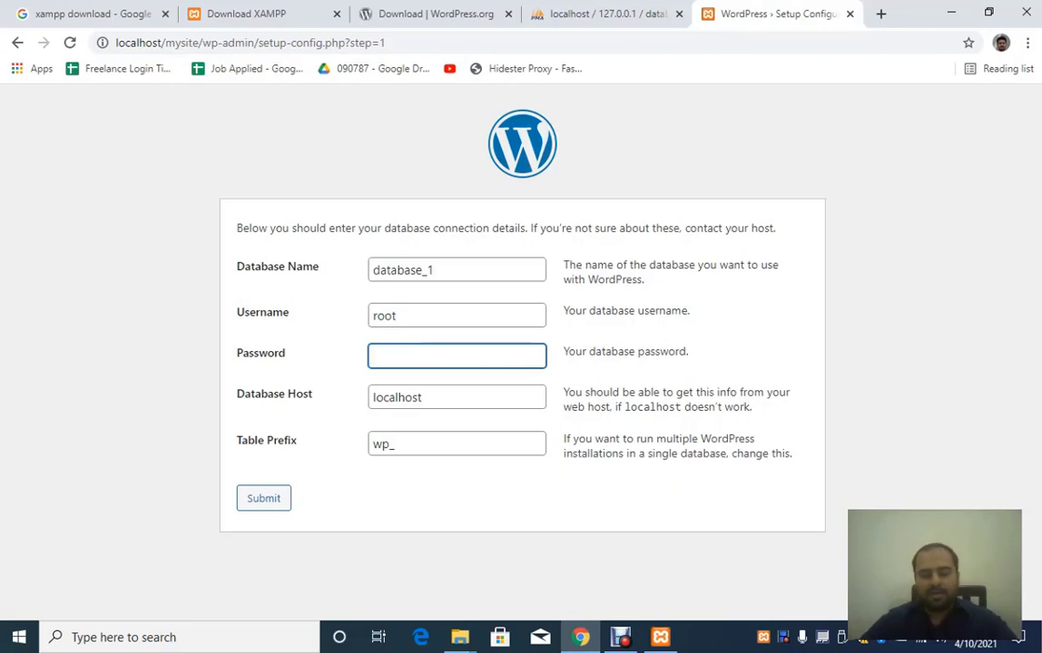
pyautogui.press('Tab')
pyautogui.press('Return')
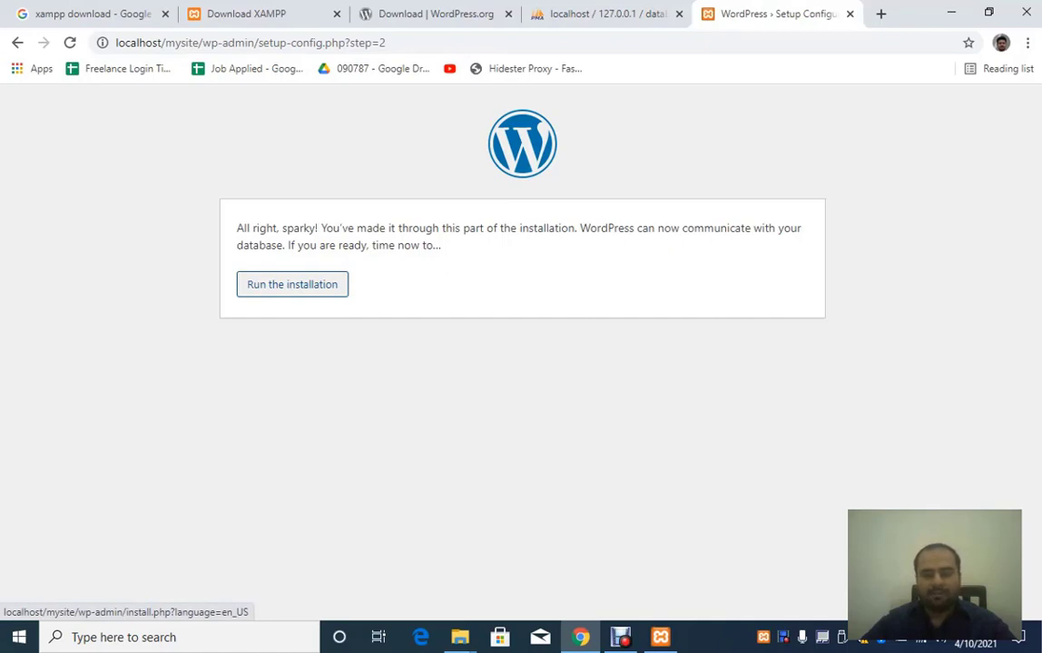
# Step: Run the installation and enter site title mysite with password admin
pyautogui.click(293, 284)
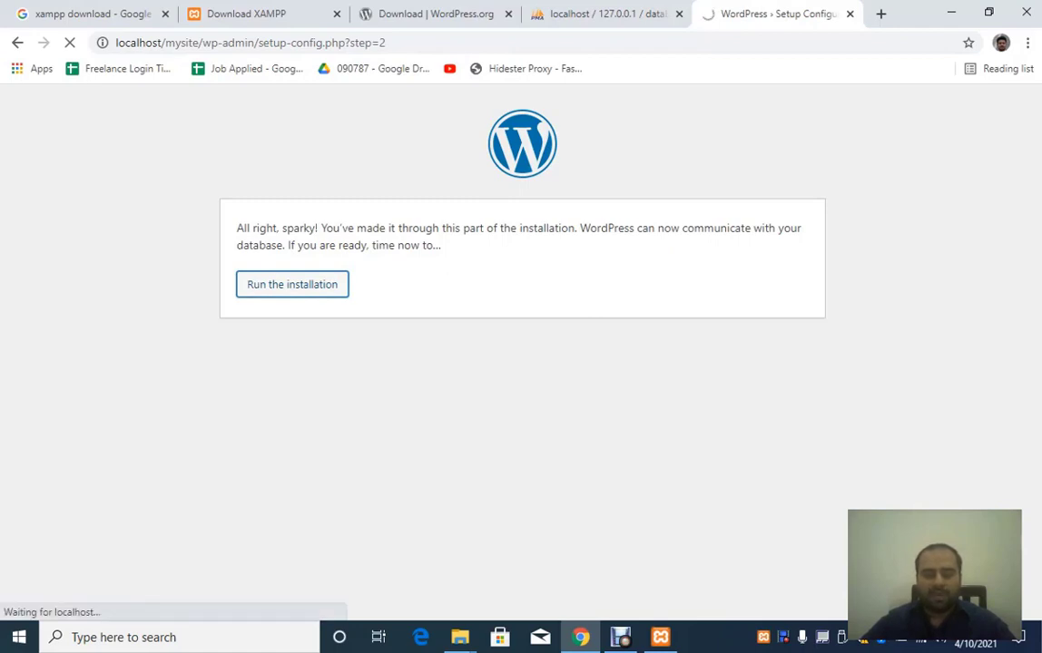
pyautogui.scroll(-1, 516, 354)
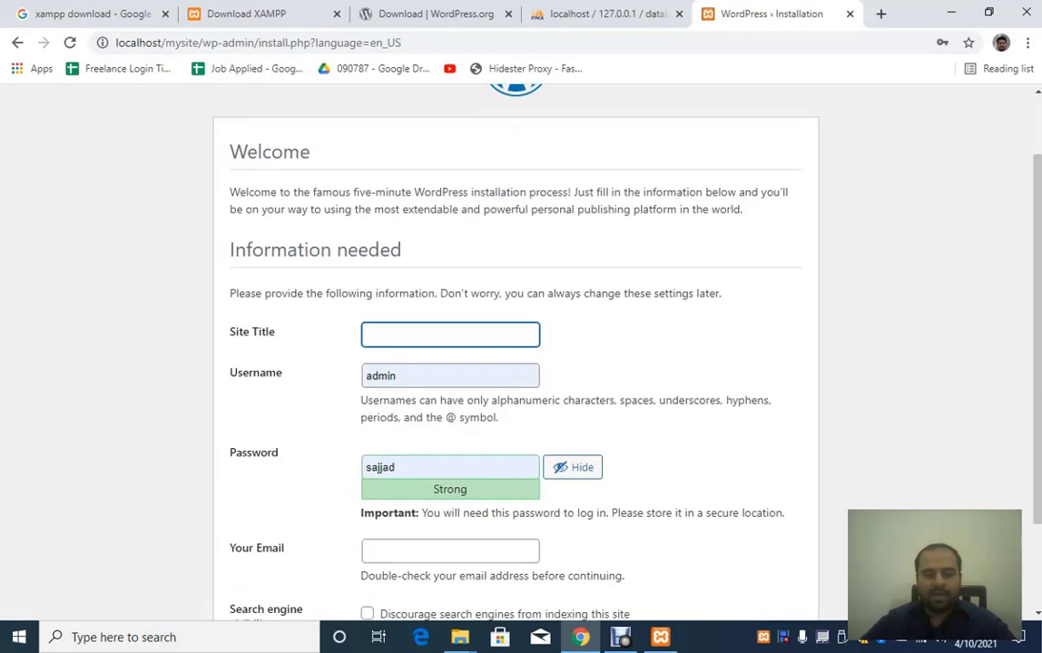
pyautogui.scroll(-1, 516, 354)
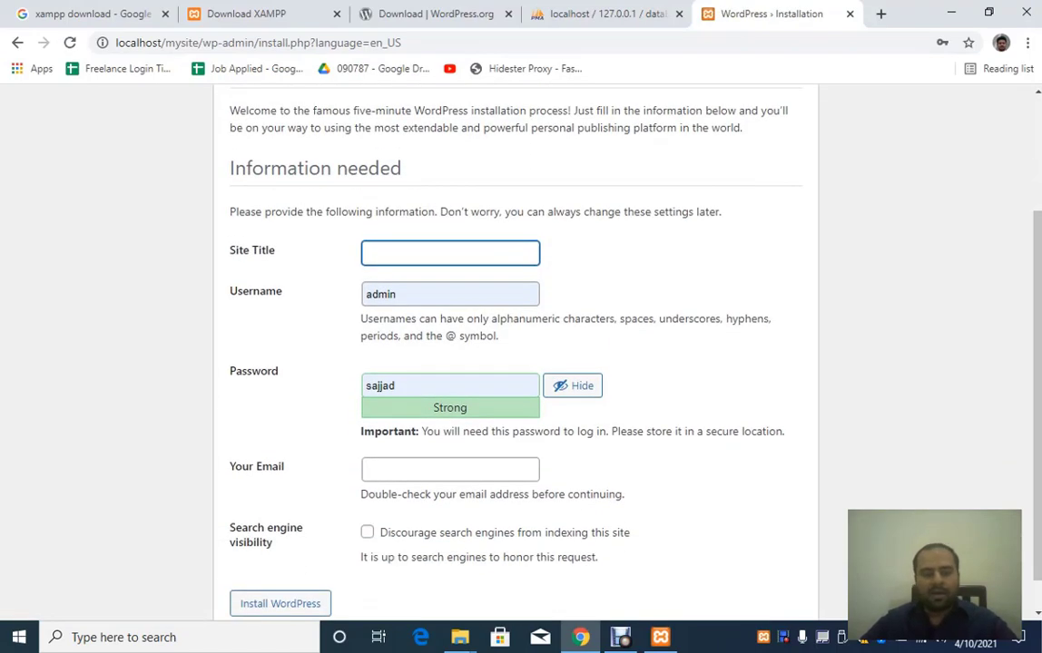
pyautogui.write('mysite')
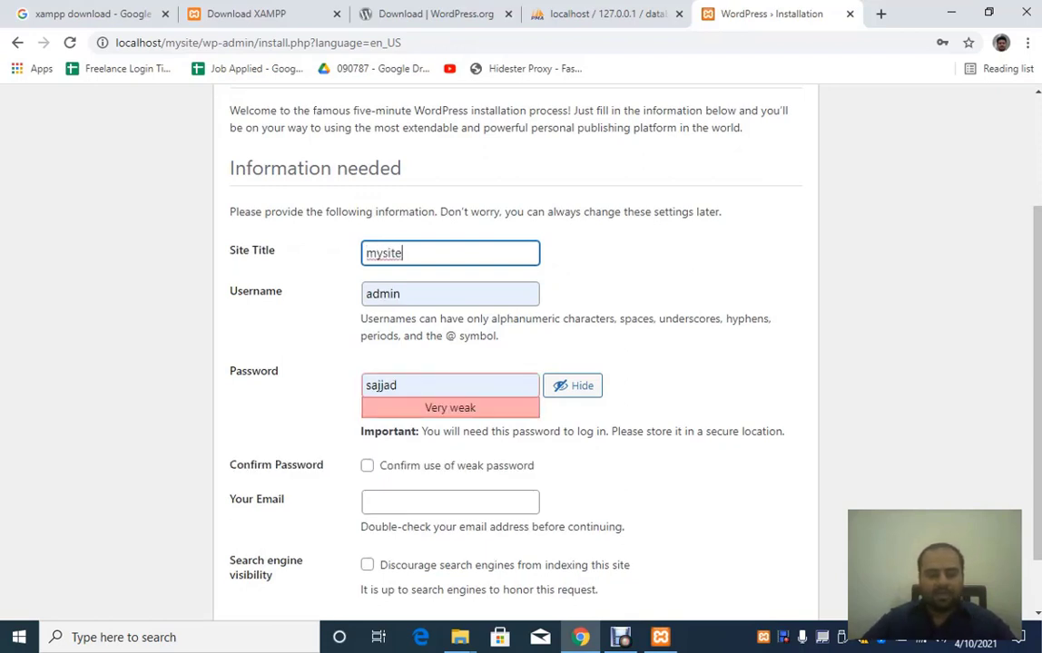
pyautogui.press('Tab')
pyautogui.press('Tab')
pyautogui.write('admin')
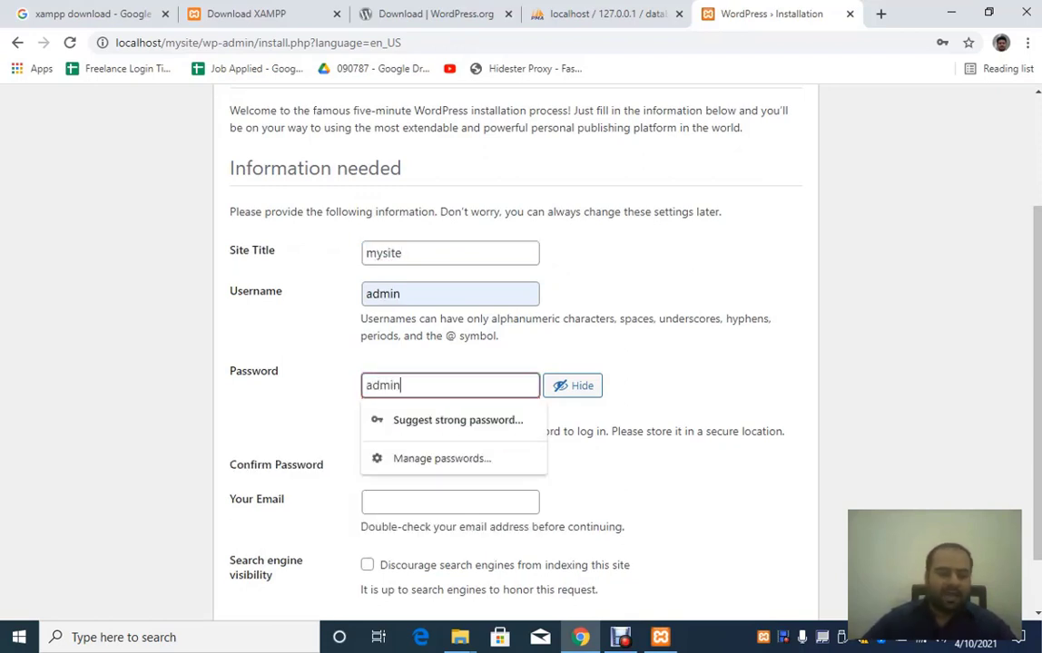
# Step: Confirm the weak password, fill in the admin e-mail, discourage search engines, and install WordPress
pyautogui.scroll(1, 516, 354)
pyautogui.click(690, 390)
pyautogui.scroll(-2, 515, 354)
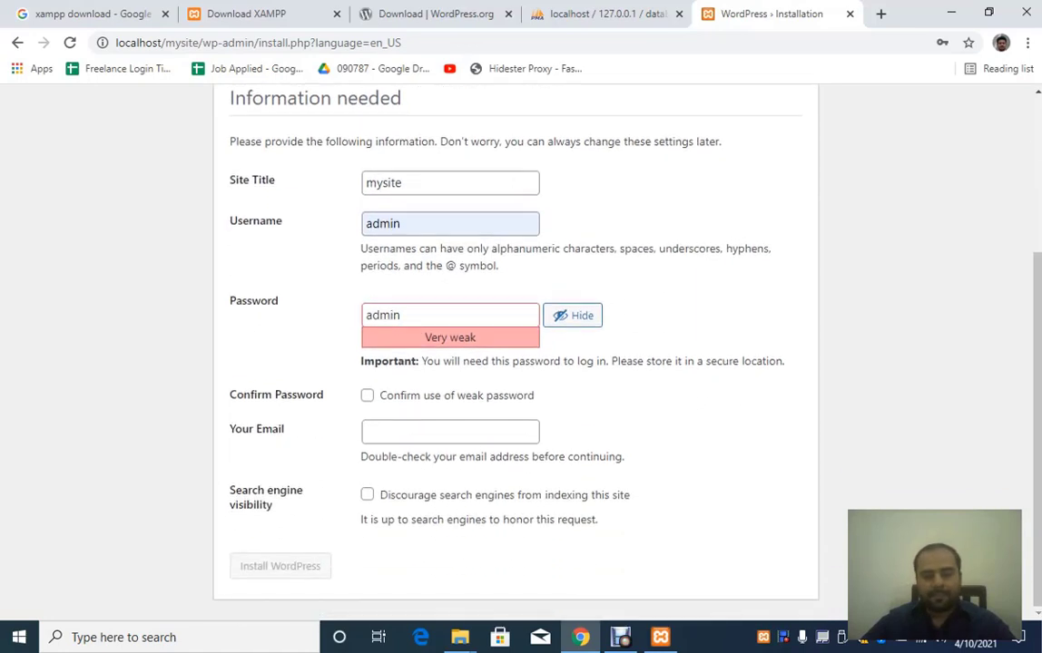
pyautogui.click(367, 396)
pyautogui.press('Tab')
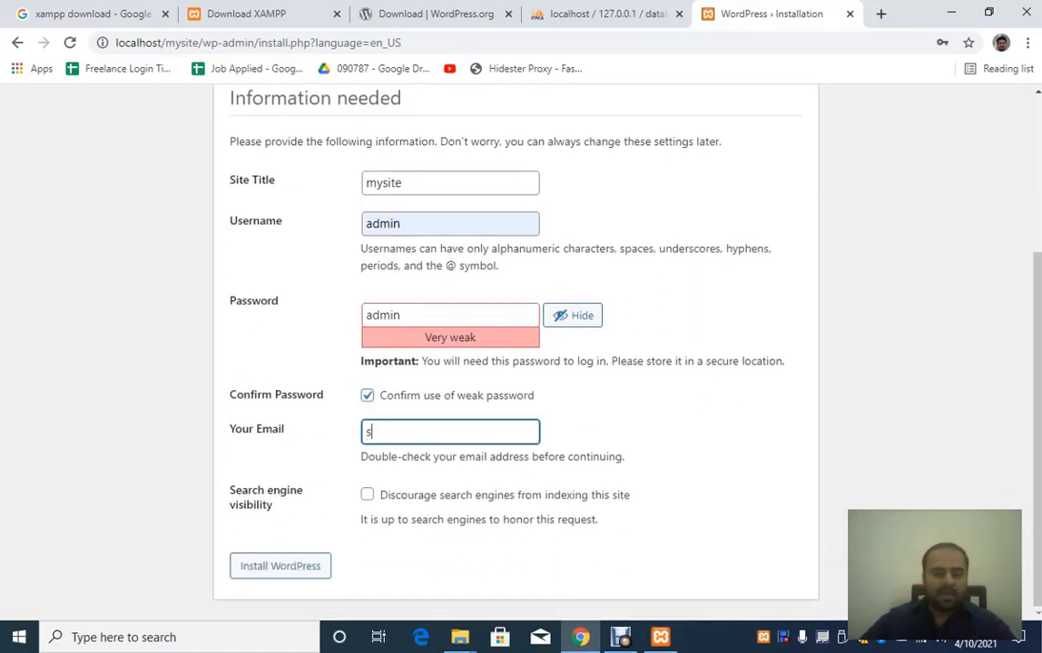
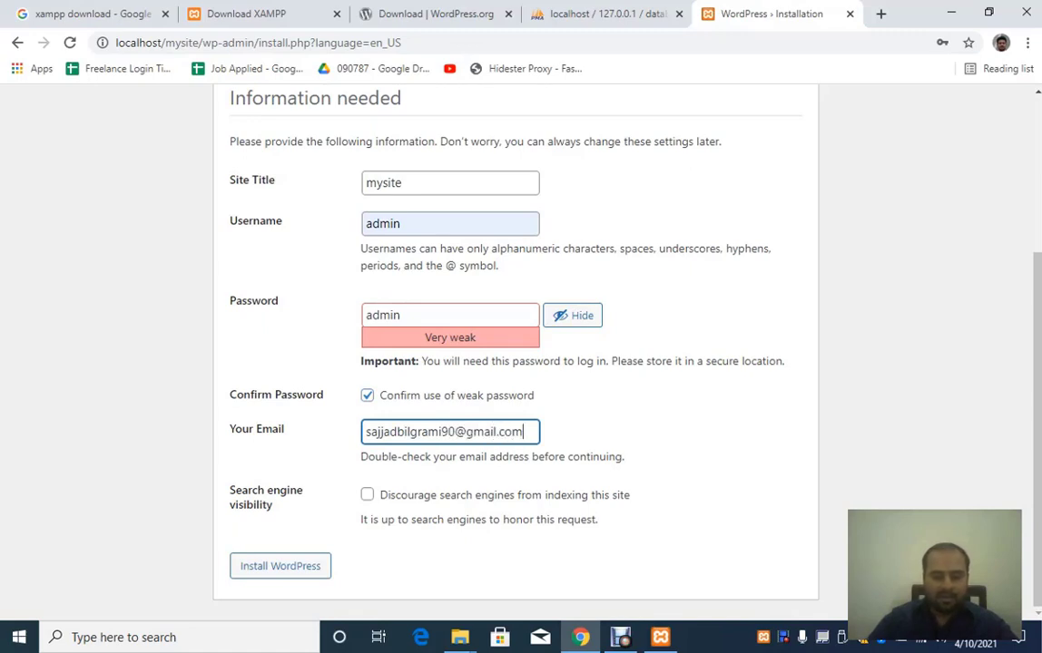
pyautogui.press('Tab')
pyautogui.press('space')
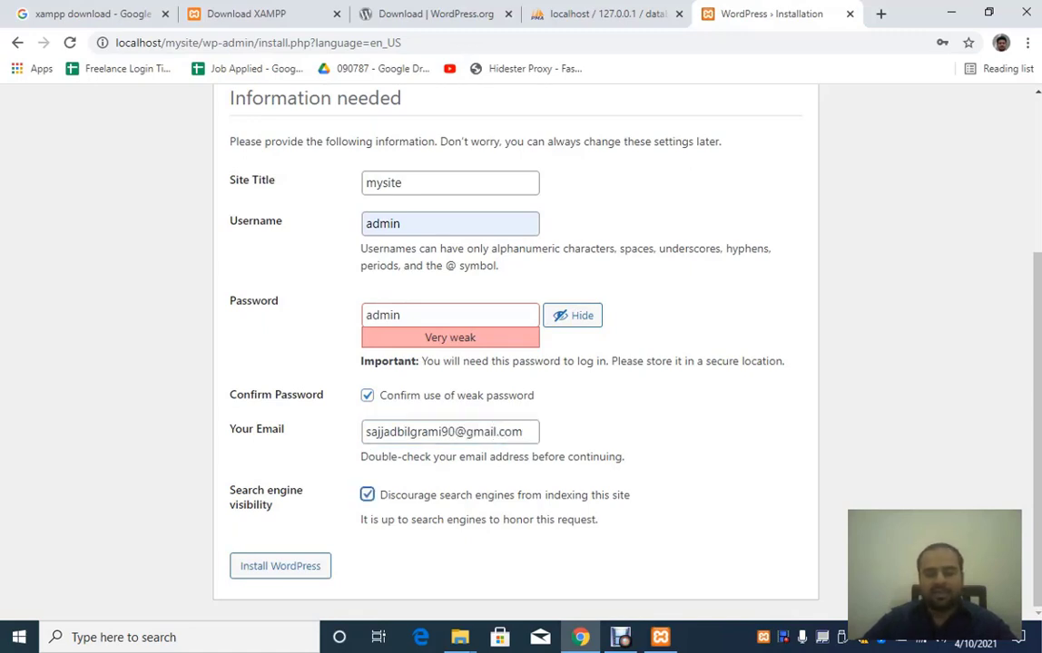
pyautogui.press('Tab')
pyautogui.press('Return')
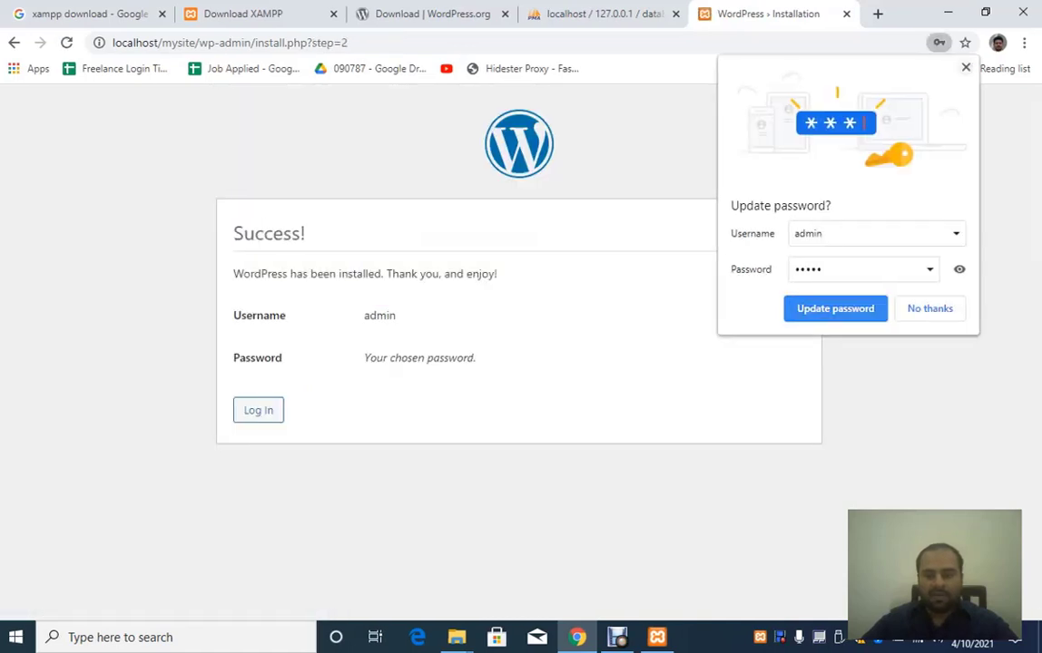
# Step: Save the new password in Chrome and dismiss its password warnings
pyautogui.click(835, 308)
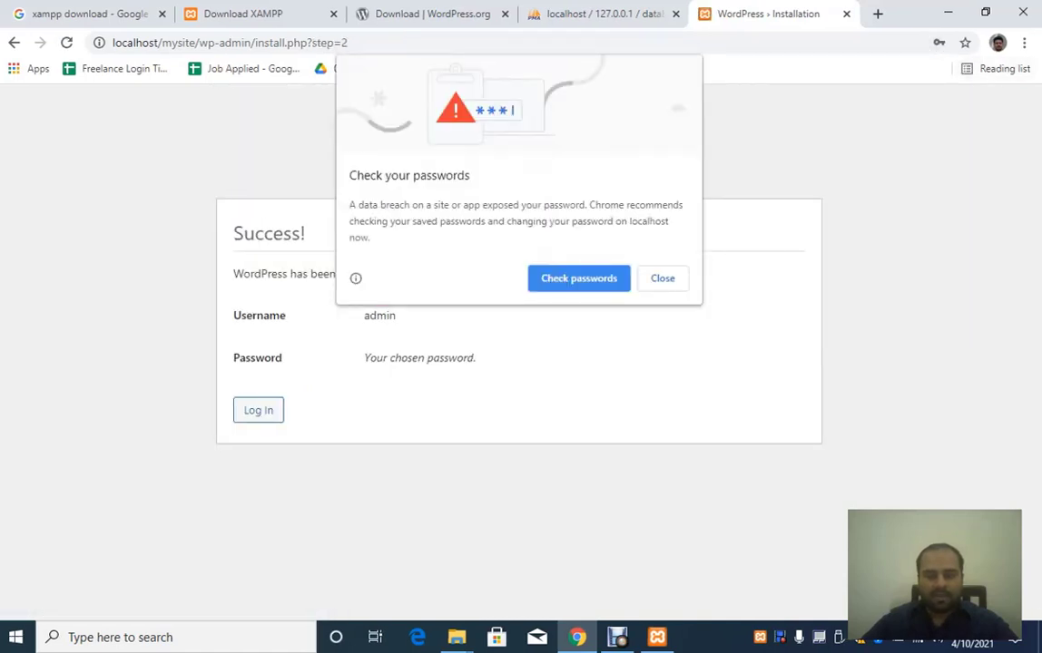
pyautogui.click(662, 279)
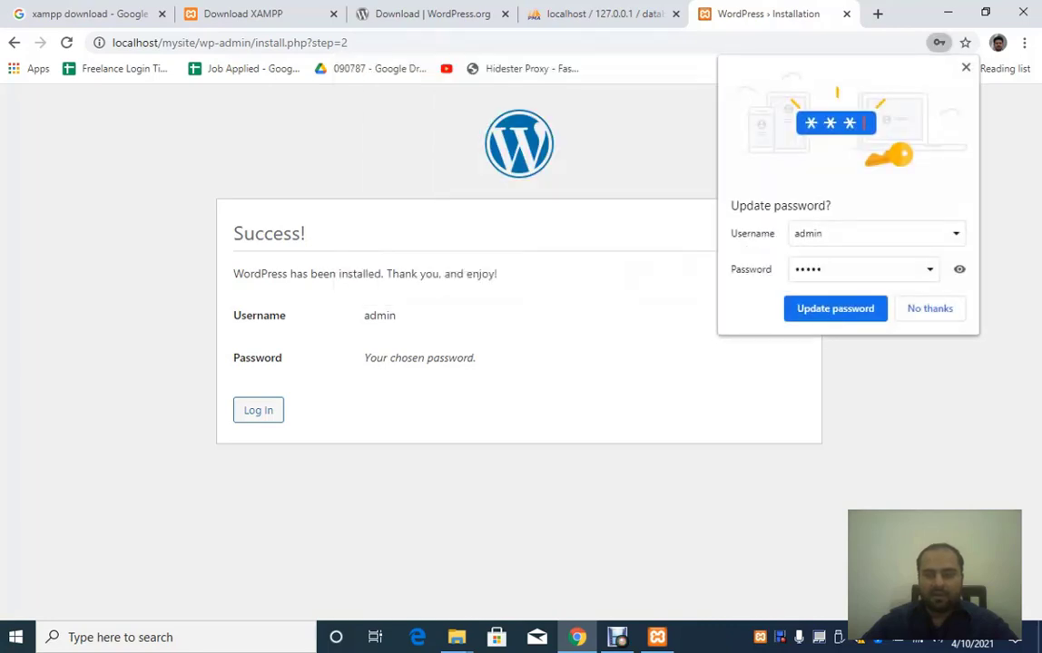
pyautogui.click(835, 308)
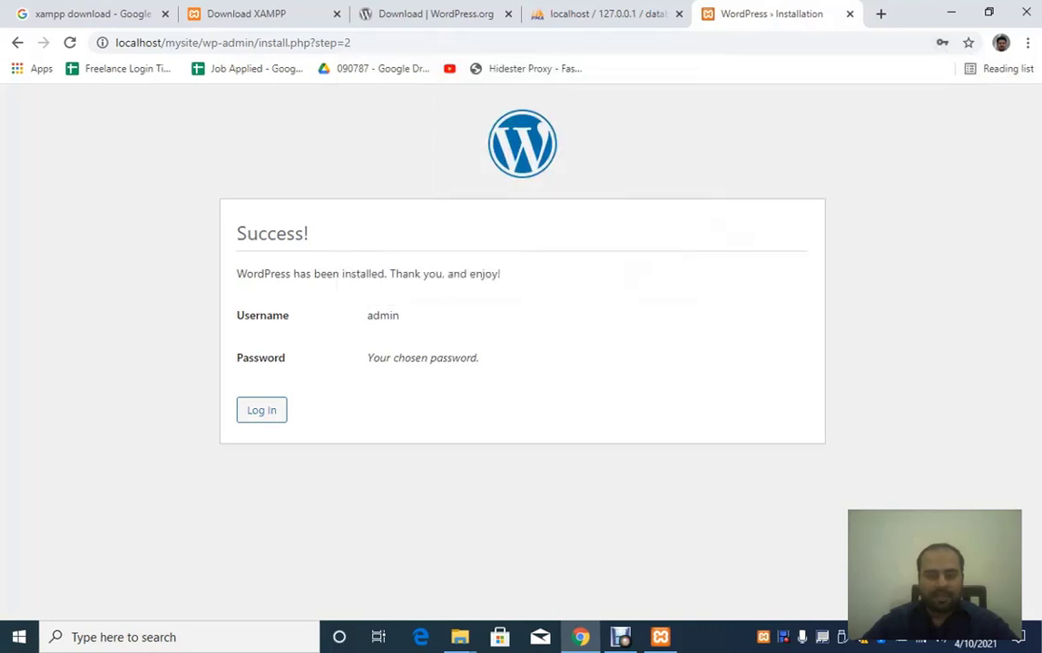
pyautogui.moveTo(237, 234); pyautogui.dragTo(310, 234)
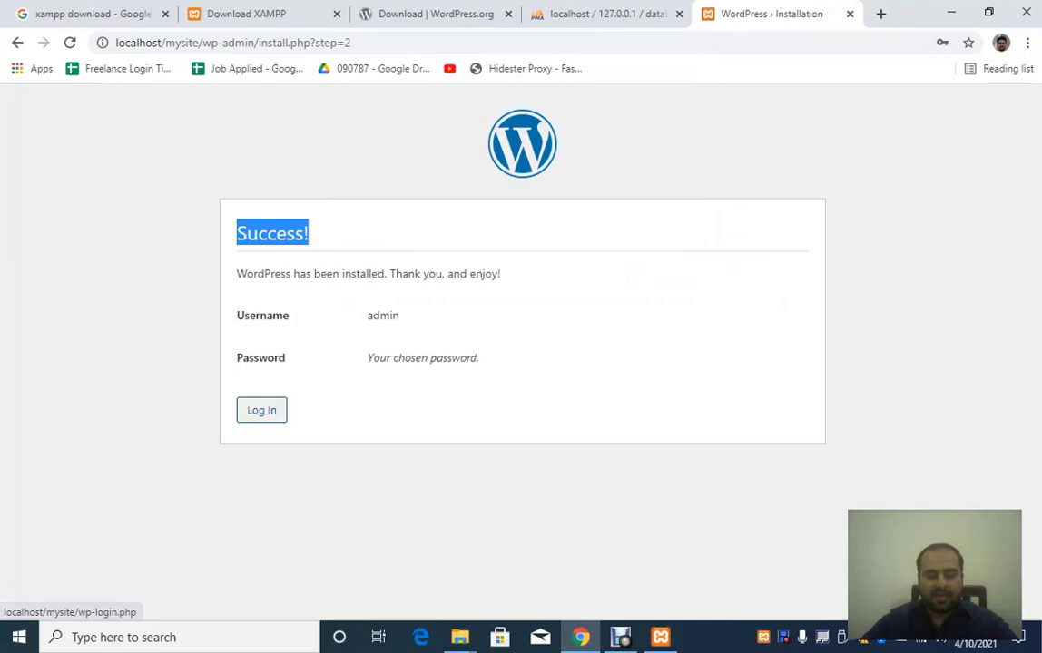
# Step: Go to the mysite login page, open a blank tab, and return to the login tab
pyautogui.click(261, 410)
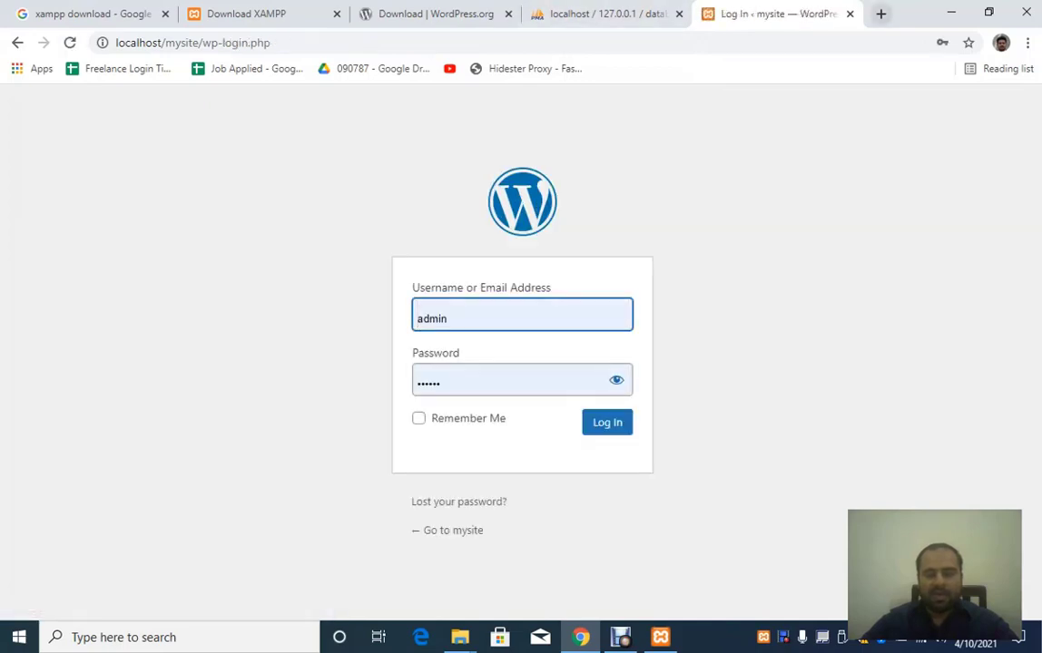
pyautogui.click(880, 14)
pyautogui.click(628, 14)
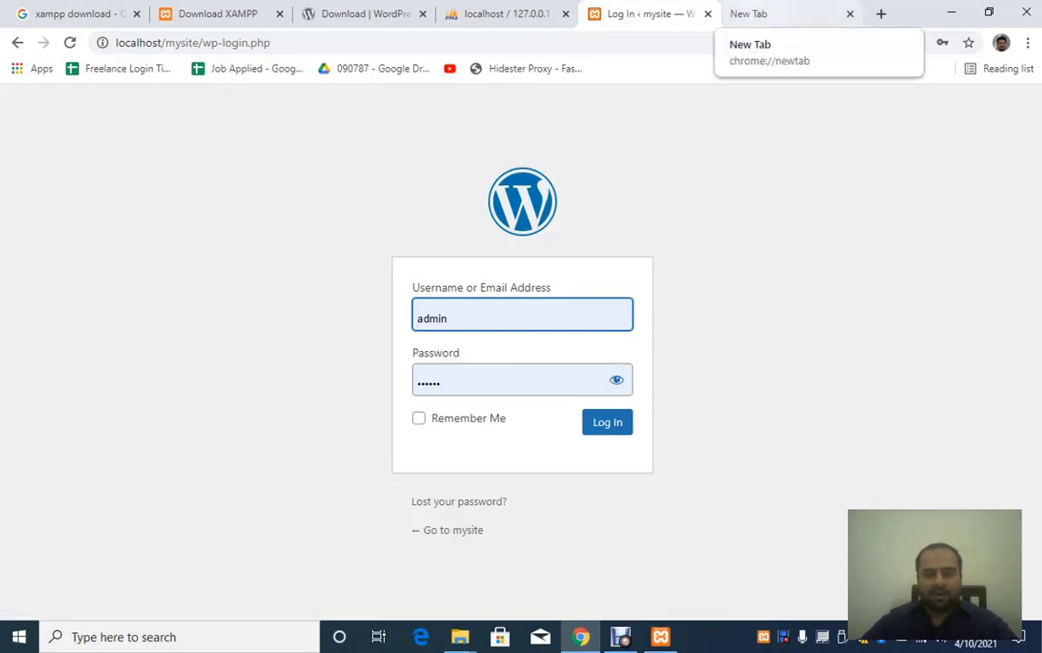
# Step: Load localhost/mysite in the blank tab and scroll through the Hello world! front page
pyautogui.click(786, 15)
pyautogui.click(435, 43)
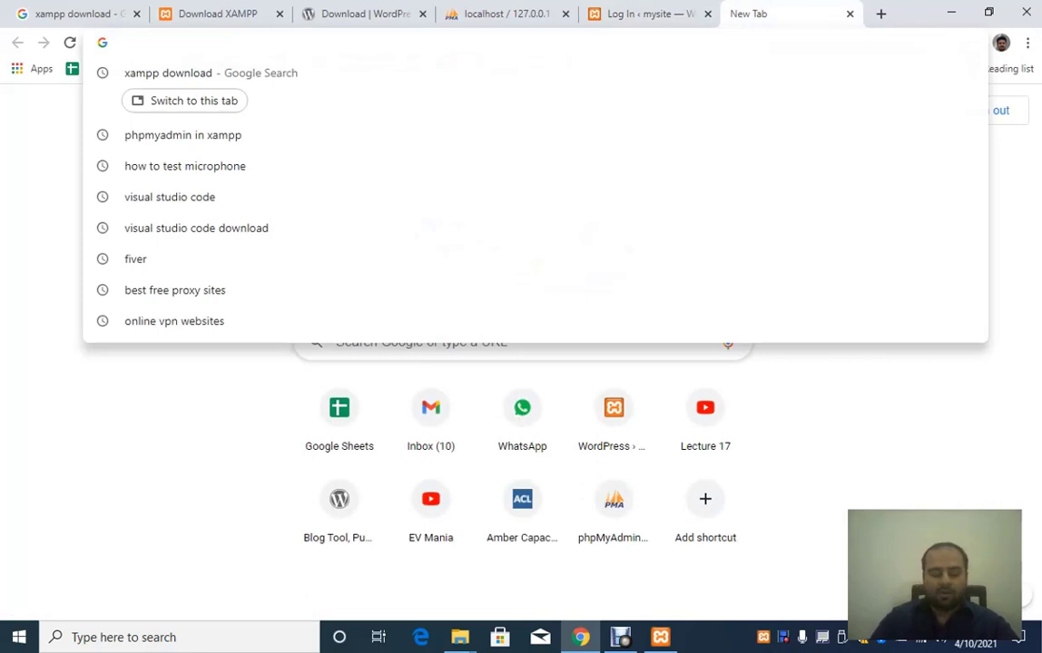
pyautogui.write('localhost')
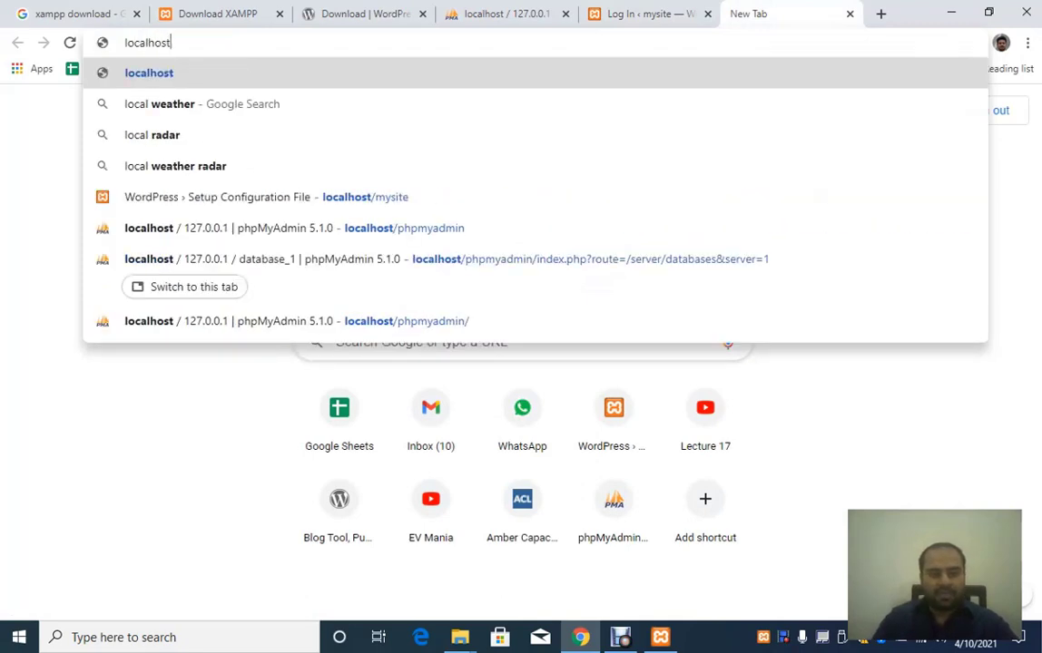
pyautogui.write('/')
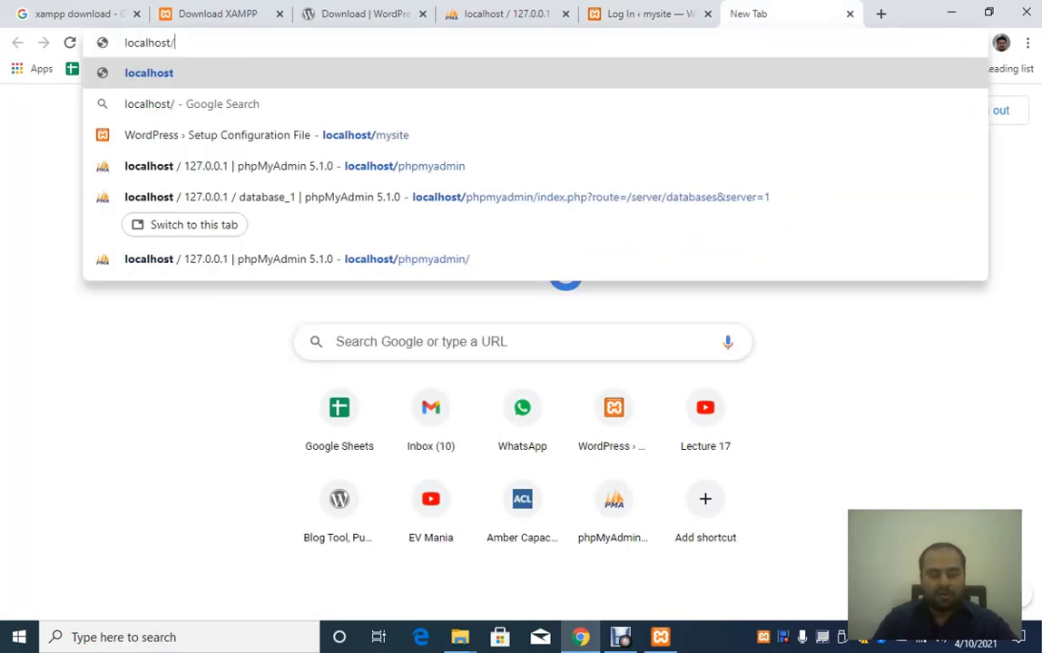
pyautogui.write('mysite')
pyautogui.press('Return')
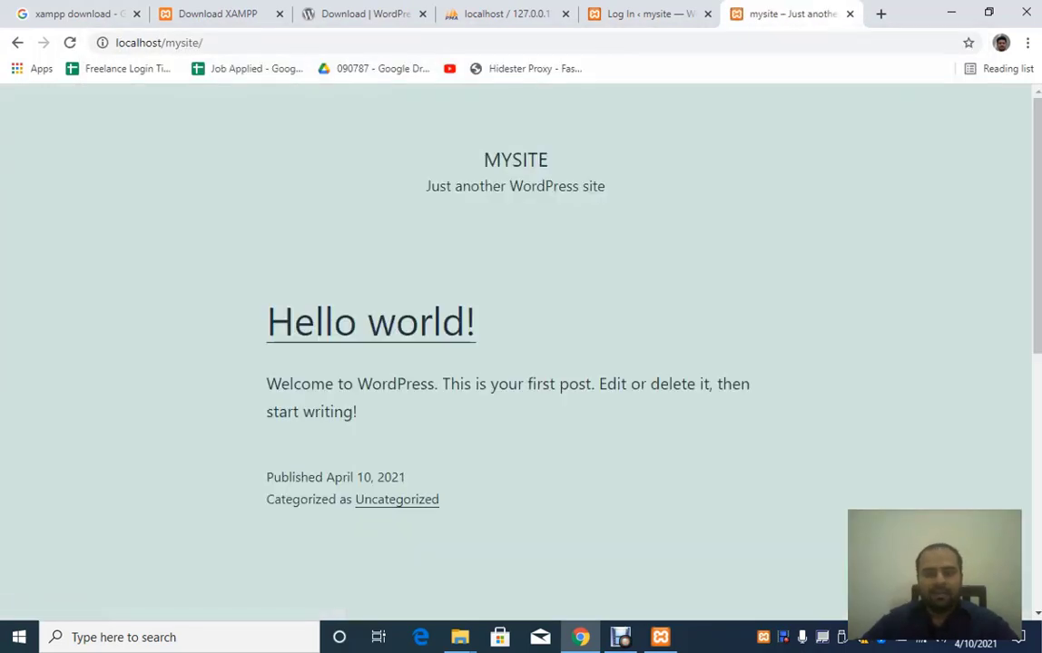
pyautogui.scroll(-6, 515, 345)
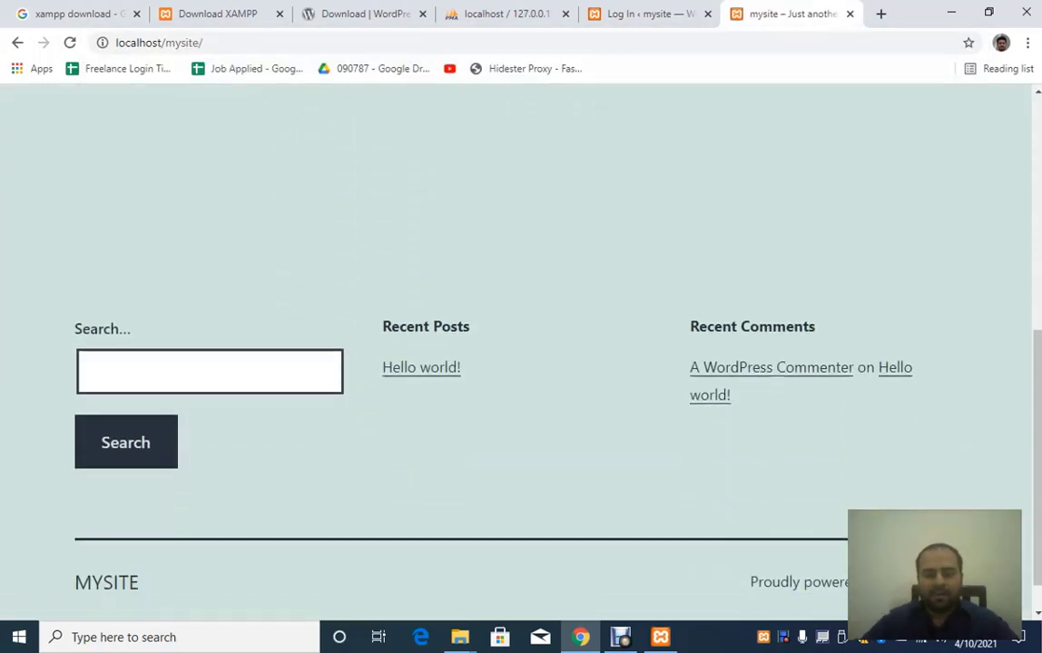
pyautogui.scroll(6, 515, 345)
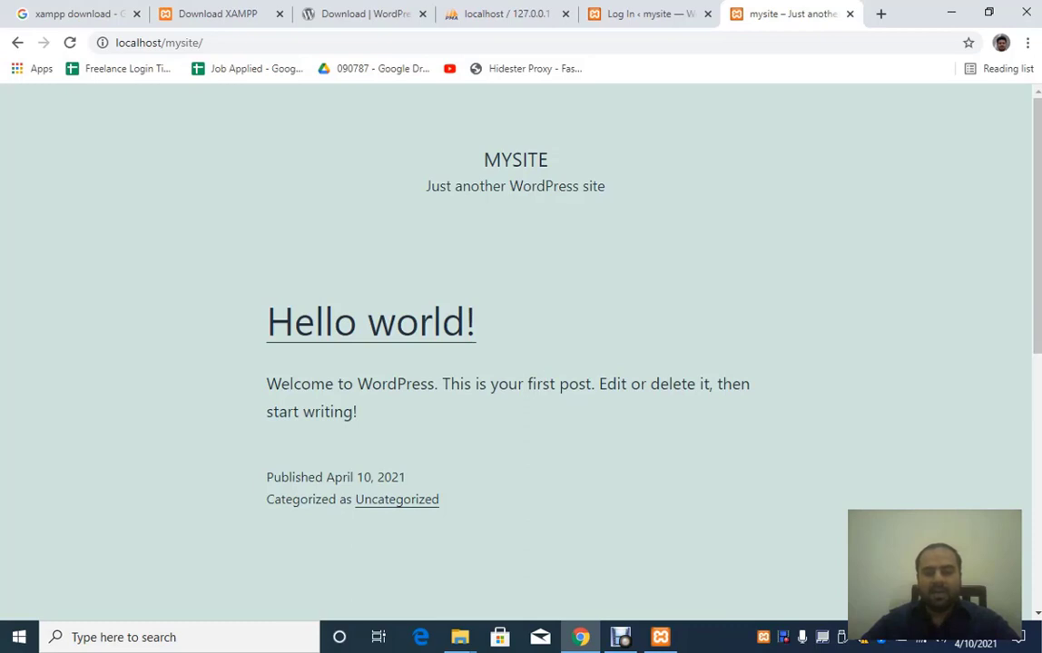
pyautogui.scroll(-5, 515, 345)
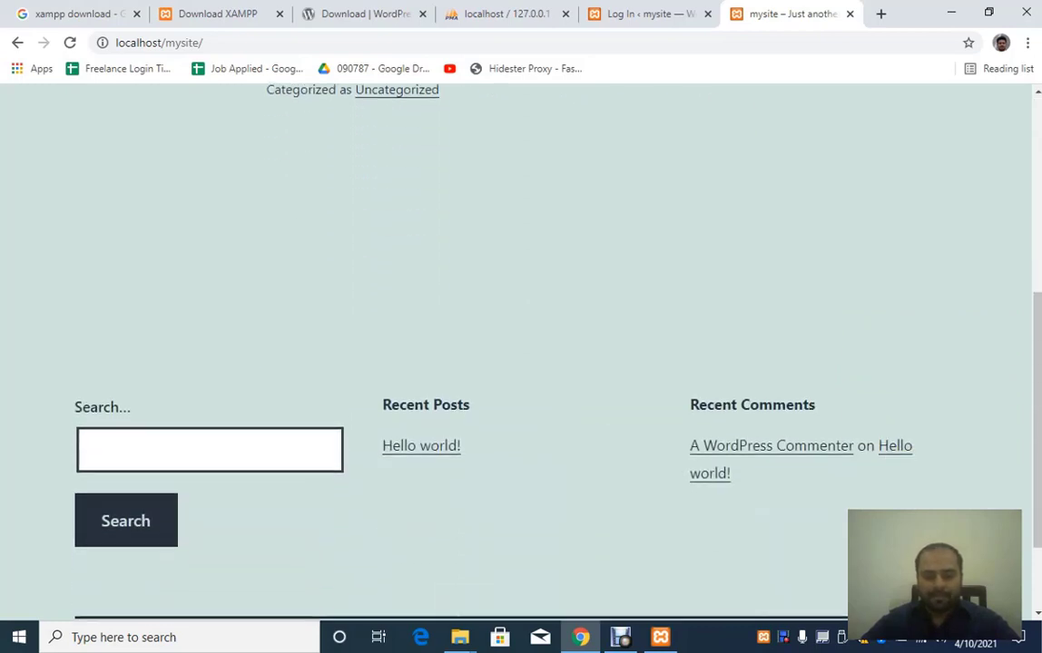
pyautogui.scroll(-2, 516, 345)
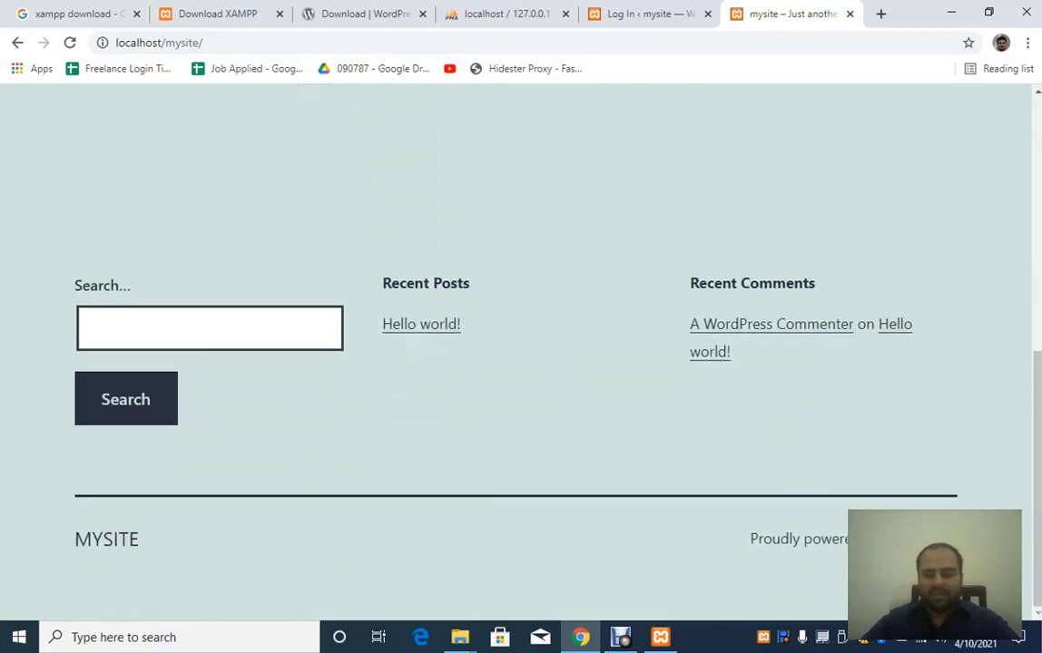
pyautogui.scroll(7, 516, 344)
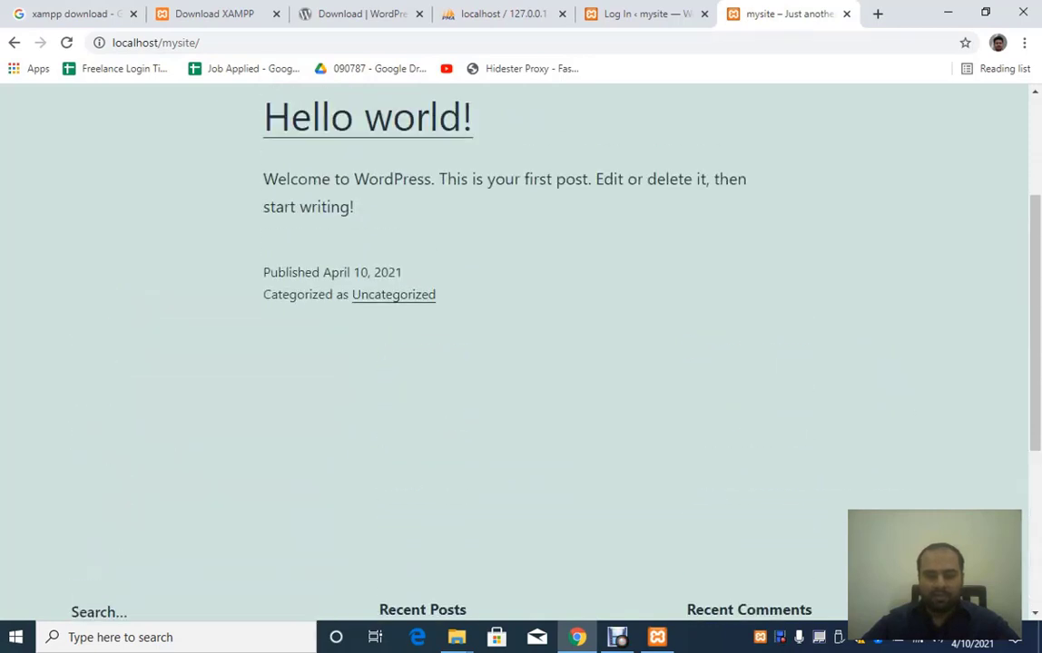
# Step: Open localhost/mysite/wp-admin in a new tab
pyautogui.click(646, 14)
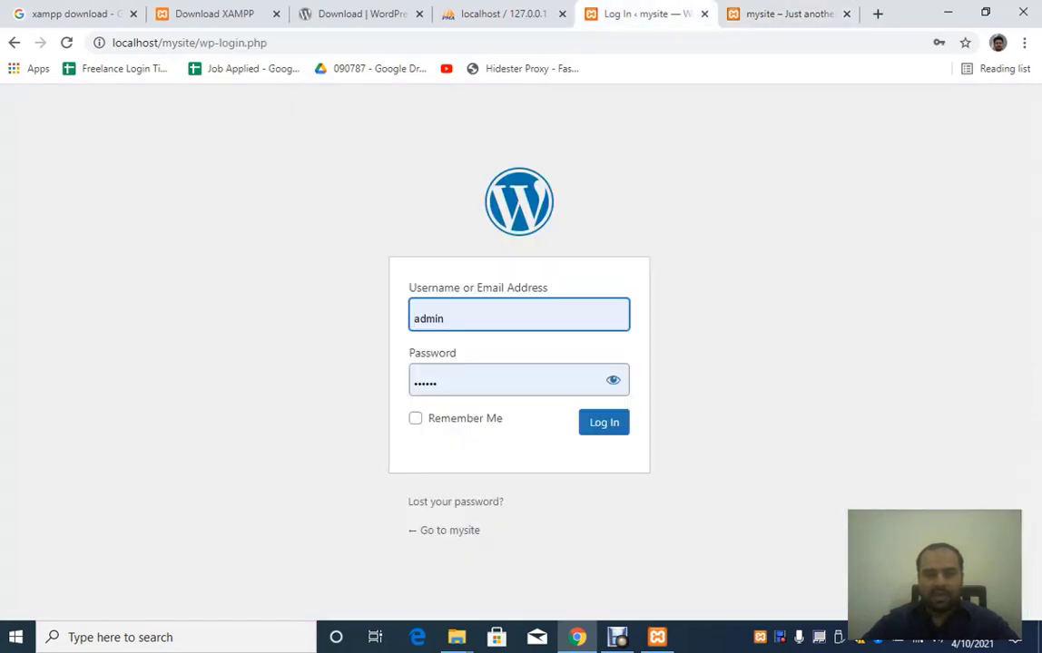
pyautogui.click(787, 14)
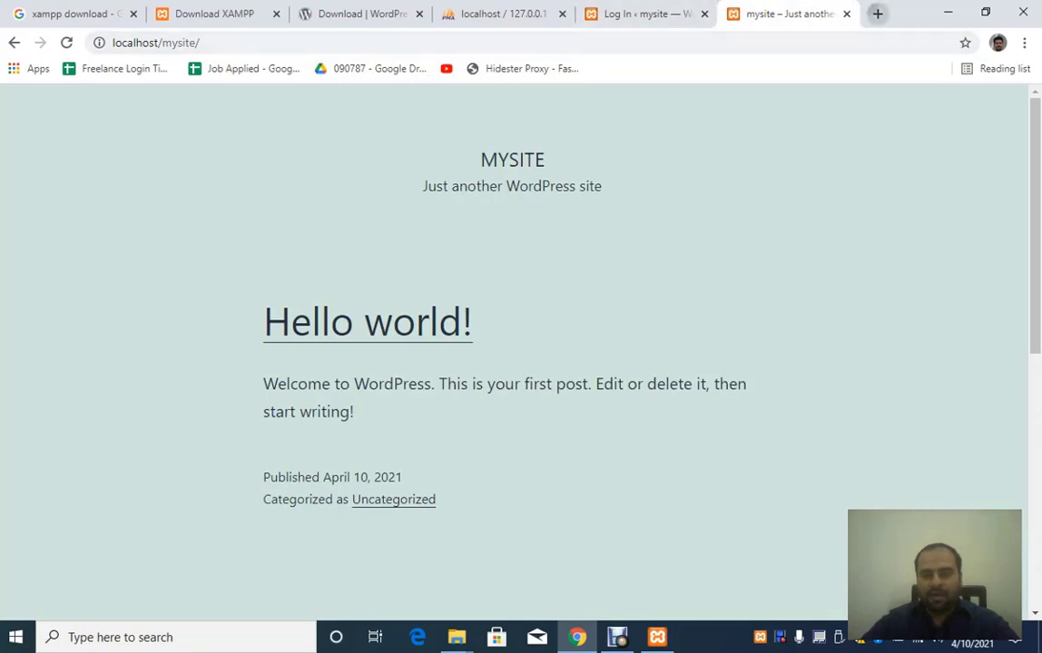
pyautogui.click(877, 14)
pyautogui.write('l')
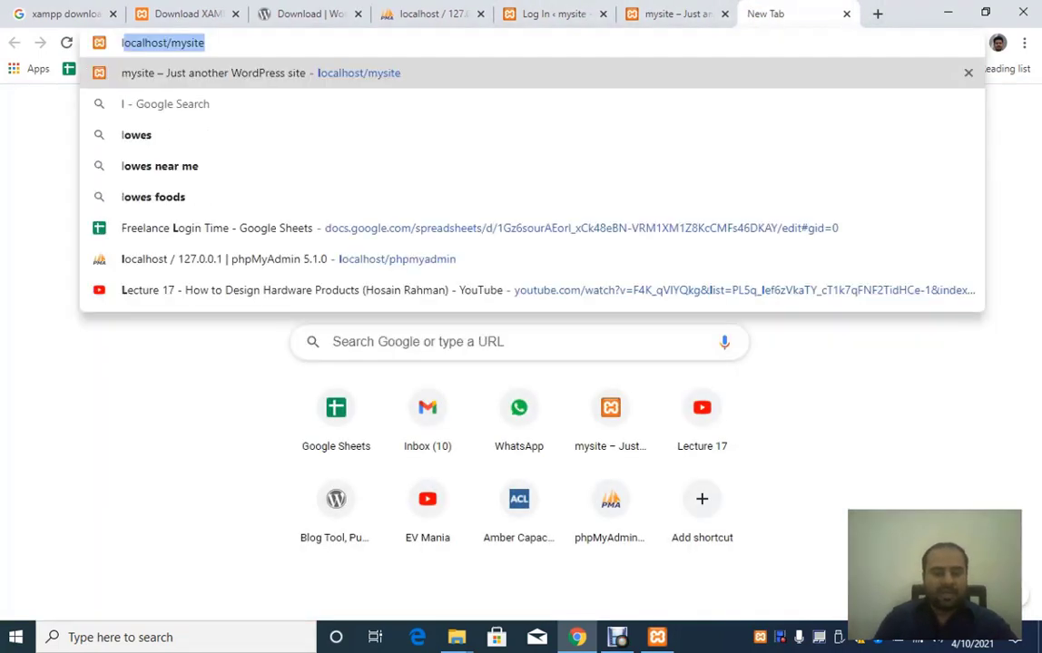
pyautogui.write('ocalhost/mysite/')
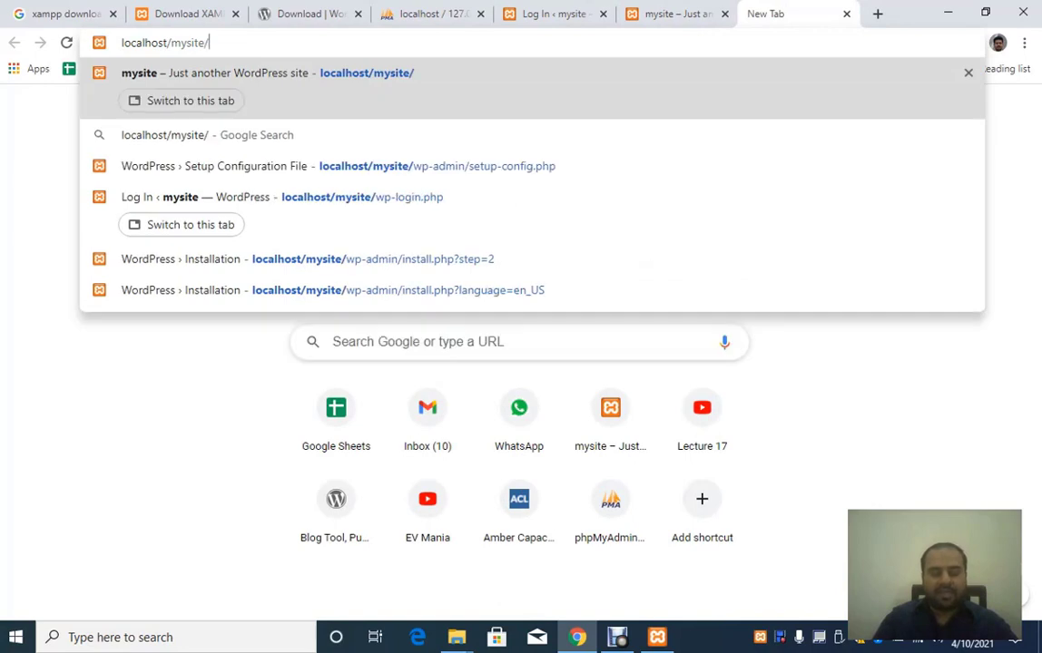
pyautogui.write('wp-admin')
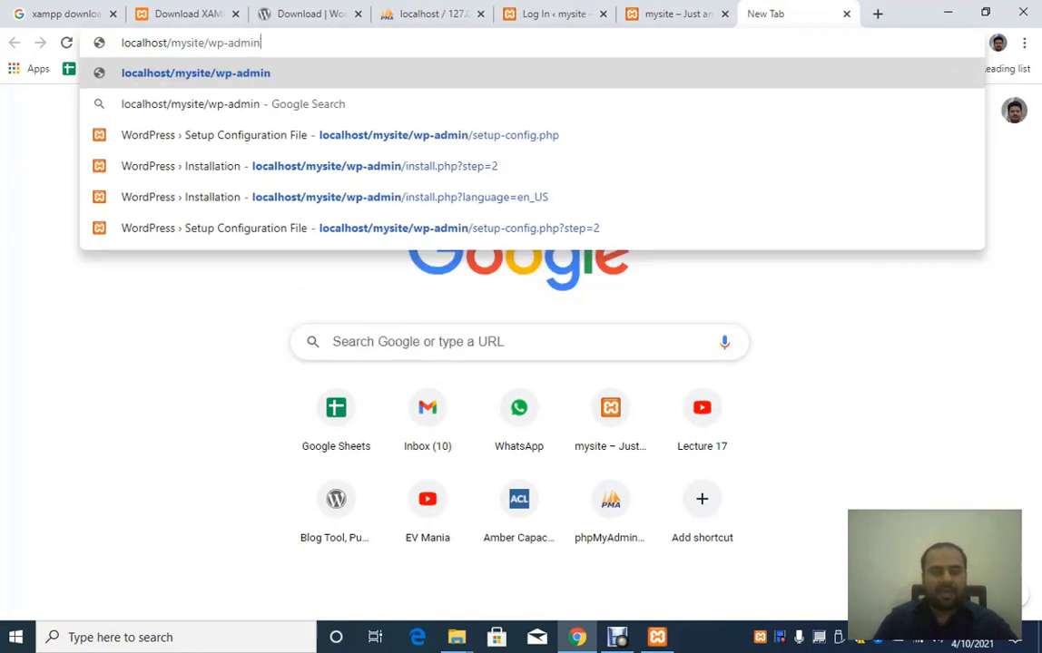
pyautogui.press('Return')
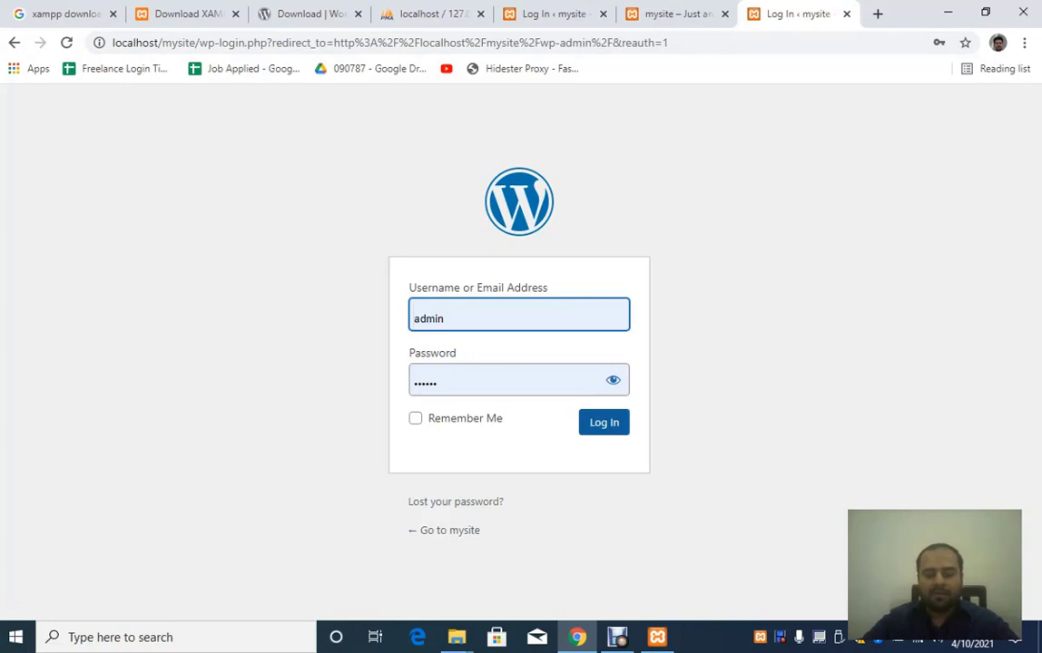
# Step: Log in as admin, retyping the password after the first attempt is rejected
pyautogui.click(604, 422)
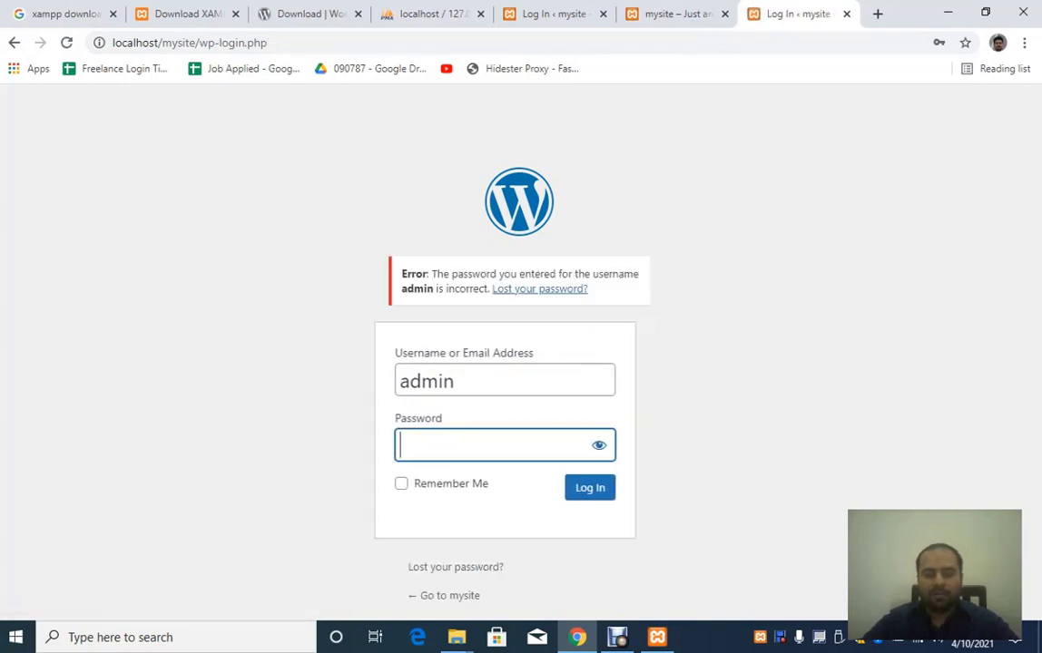
pyautogui.doubleClick(509, 446)
pyautogui.write('•••••')
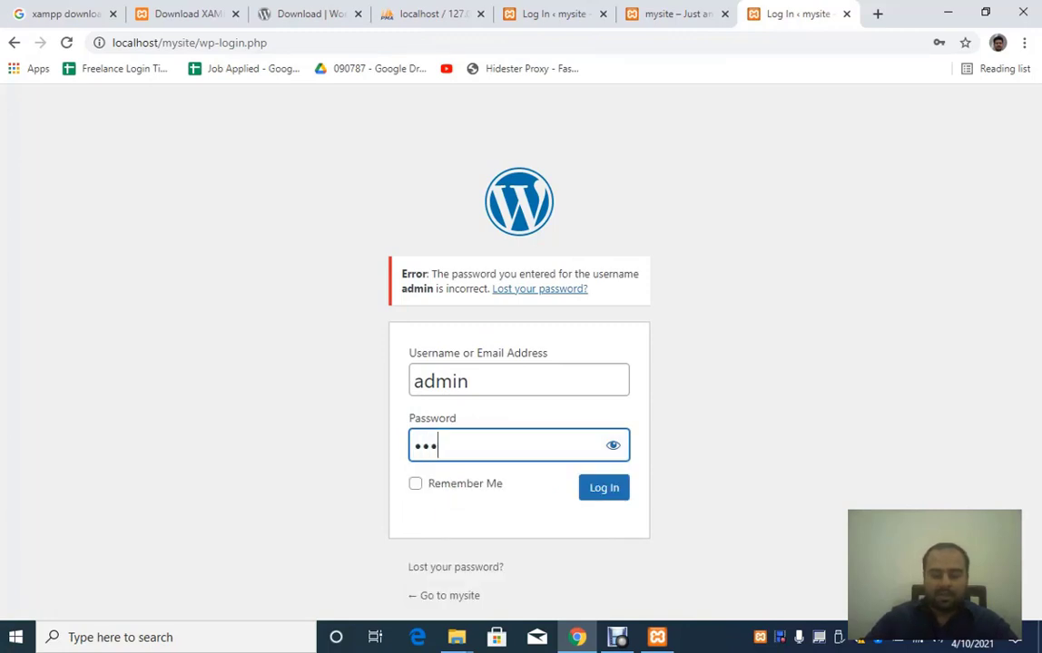
pyautogui.press('Return')
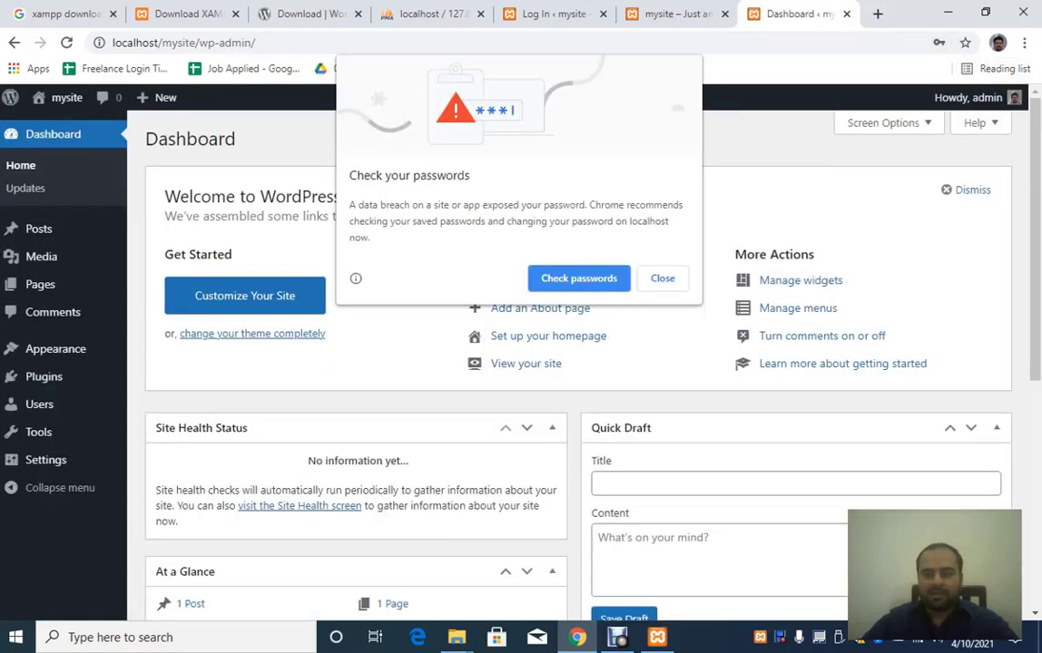
# Step: Close Chrome's Check your passwords dialog and look over the Dashboard and its sidebar menu
pyautogui.press('Escape')
pyautogui.press('Escape')
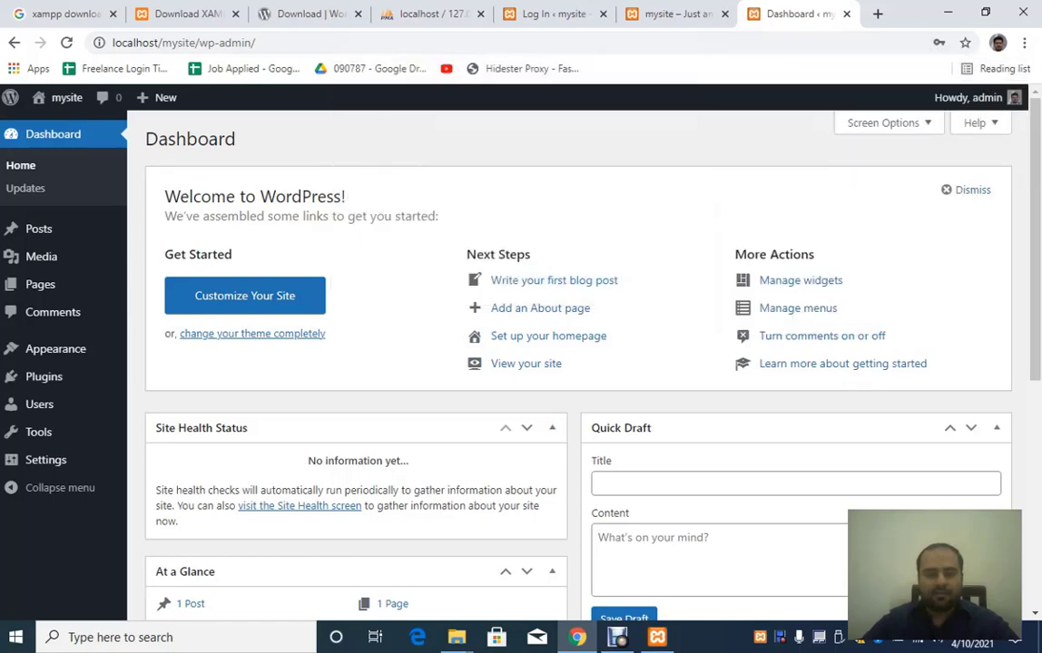
pyautogui.scroll(-5, 578, 363)
pyautogui.scroll(5, 578, 363)
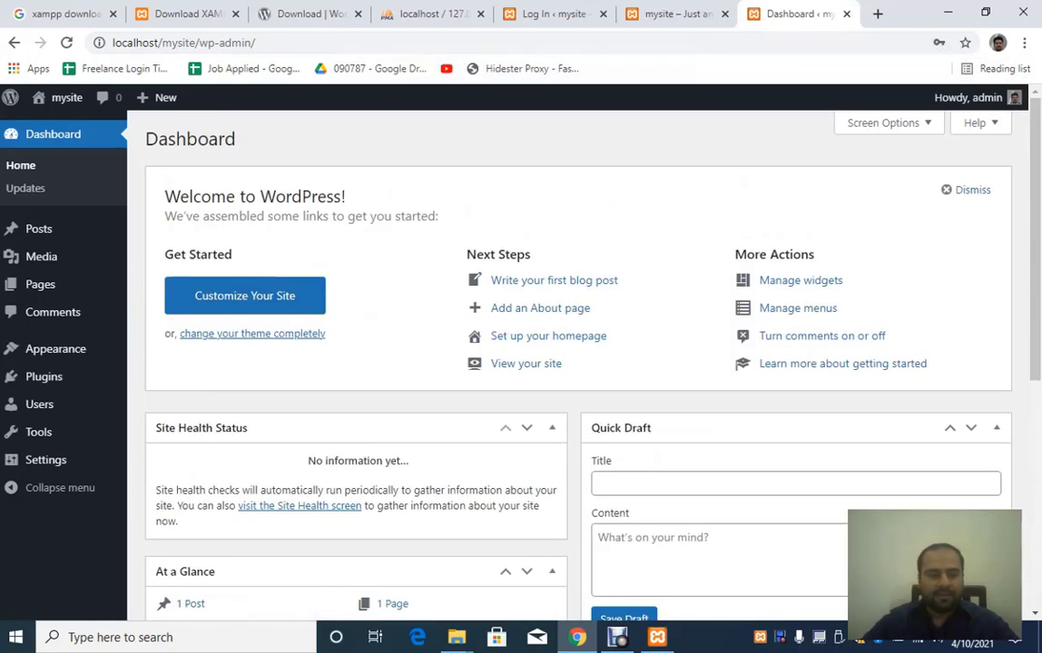
pyautogui.moveTo(39, 229)
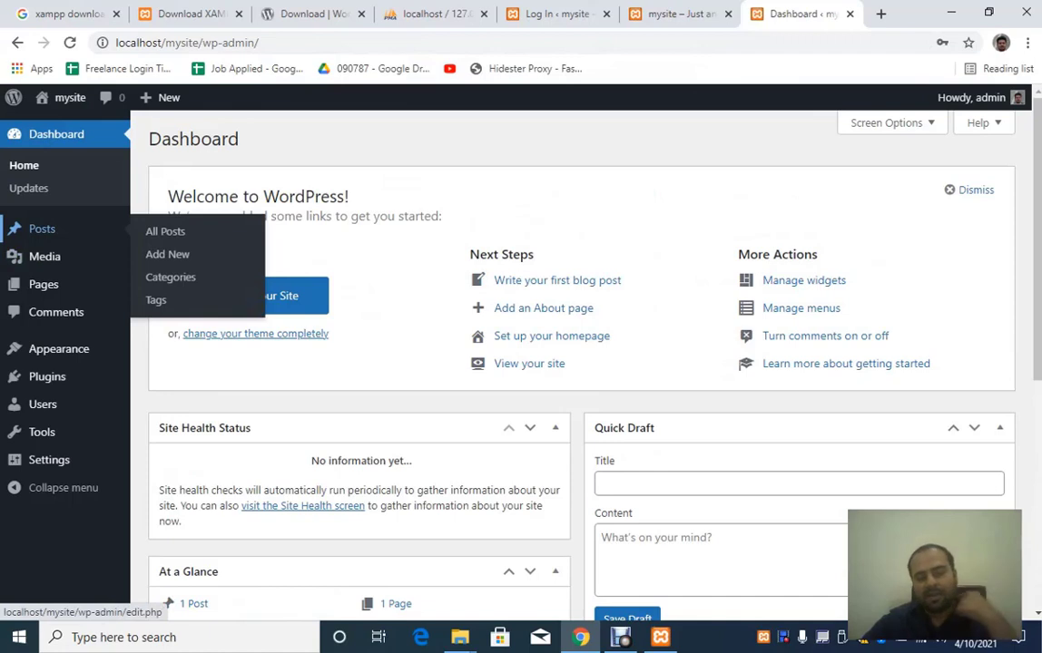
pyautogui.moveTo(41, 257)
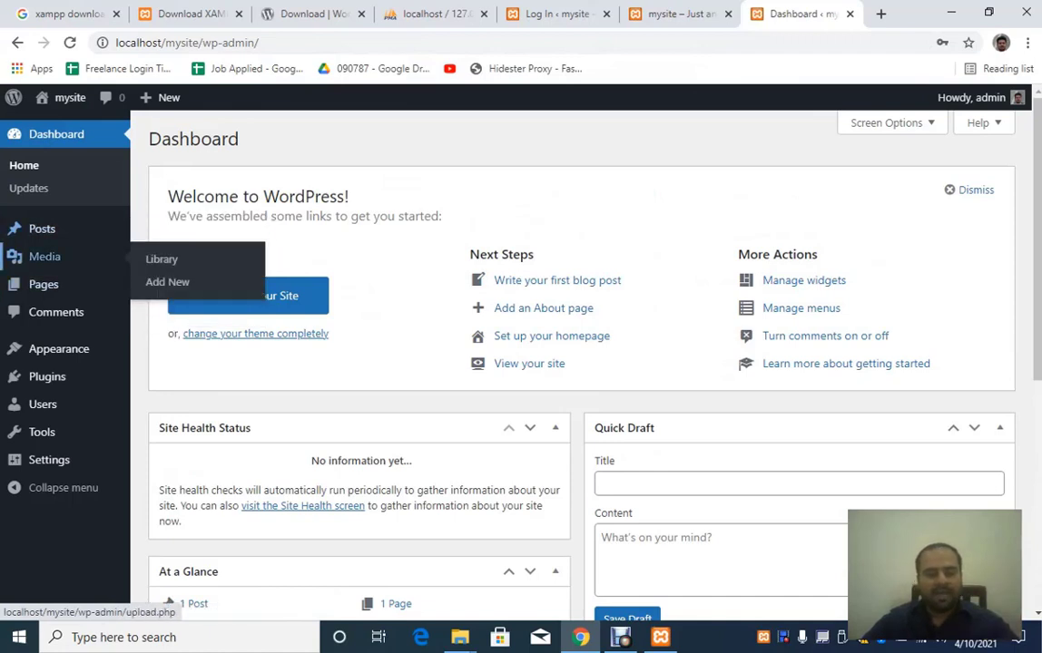
pyautogui.moveTo(40, 376)
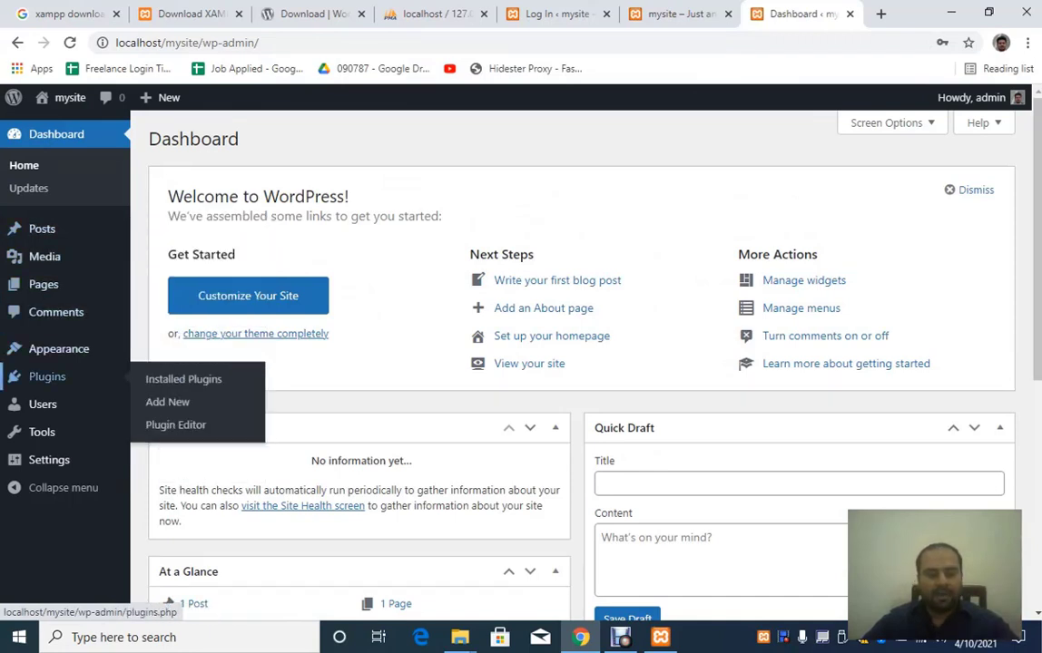
pyautogui.moveTo(59, 348)
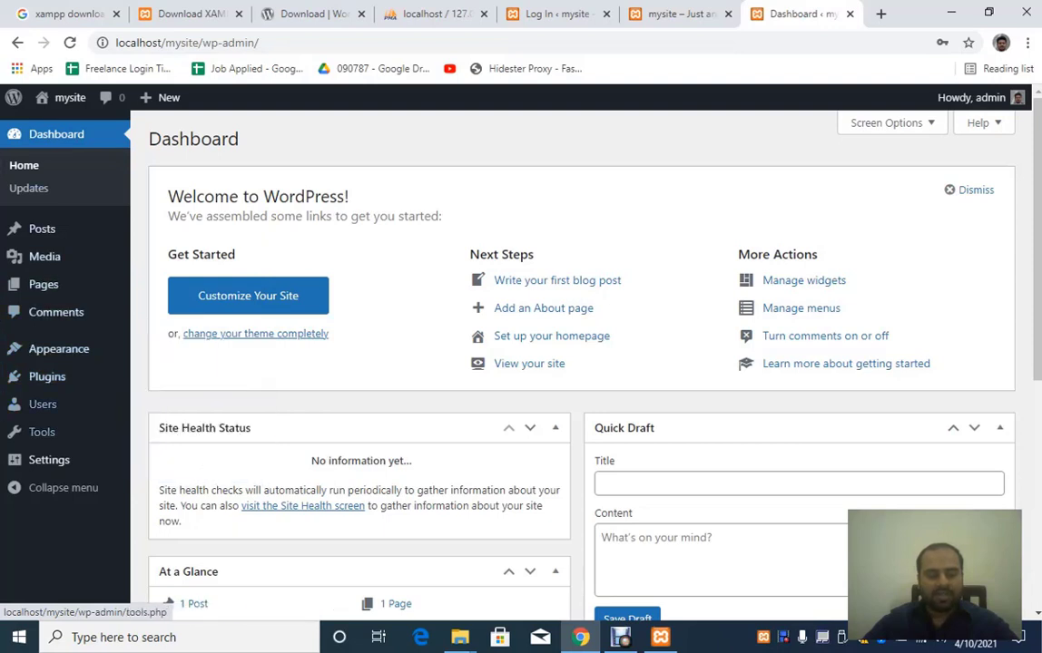
pyautogui.moveTo(49, 460)
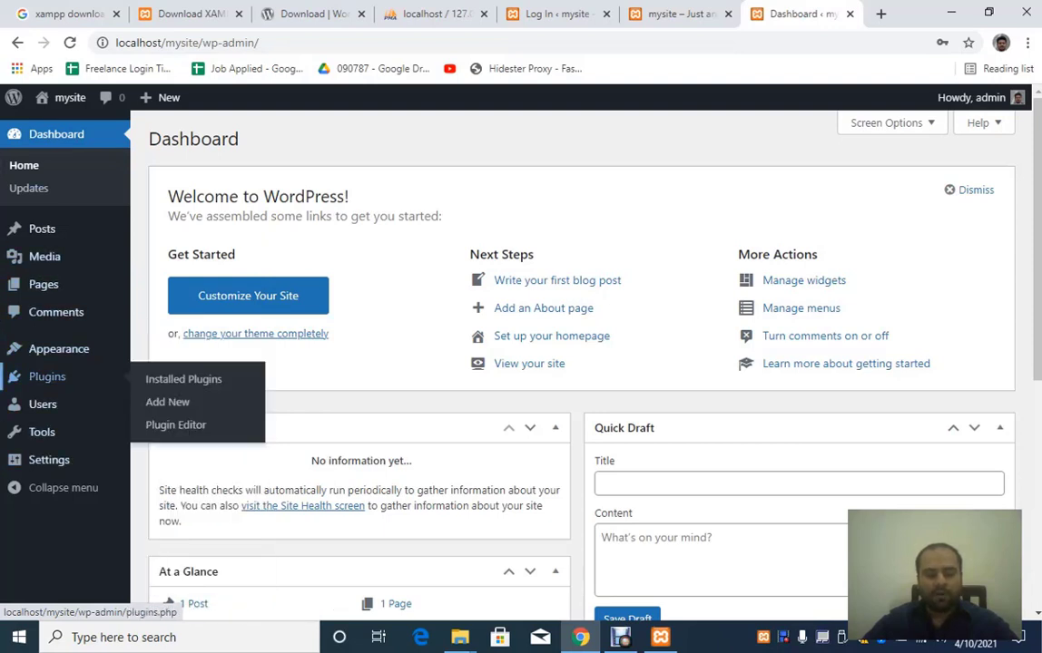